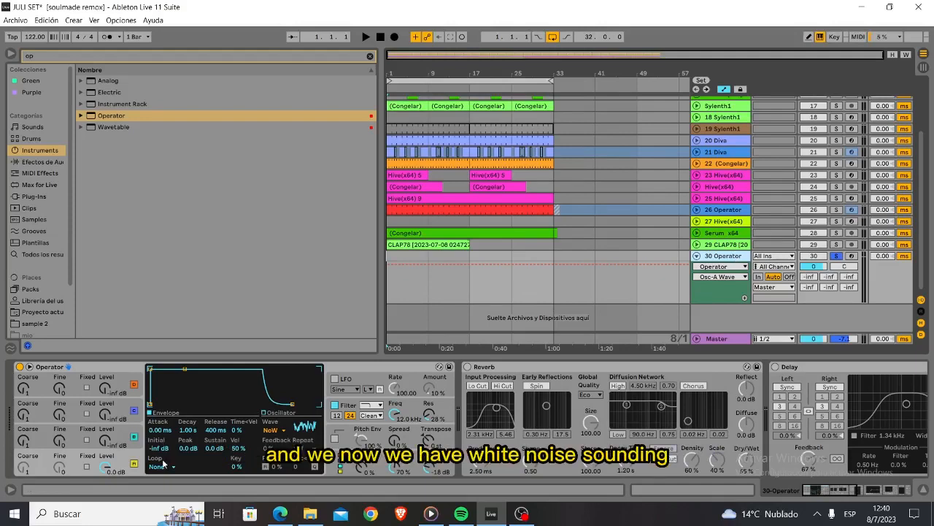
- Arm the 30 Operator track for recording and switch off Operator's filter
click(851, 257)
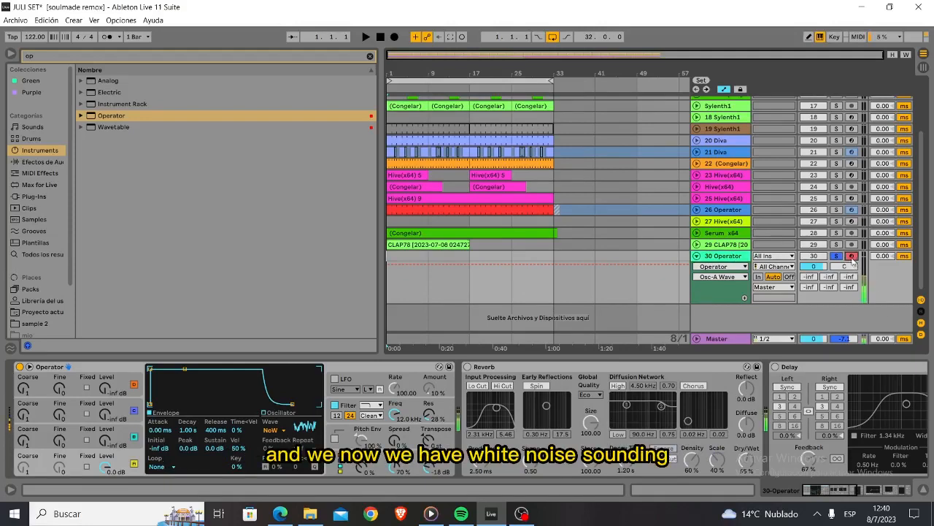
click(336, 405)
click(335, 405)
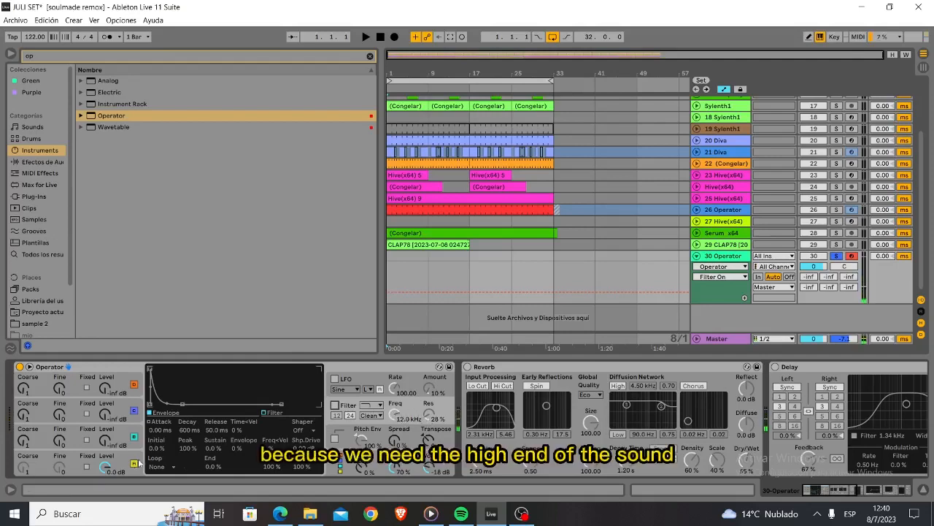
- Shape oscillator A's envelope into a short burst with a 2.82 ms attack, about 317 ms decay and sustain fully down
click(131, 460)
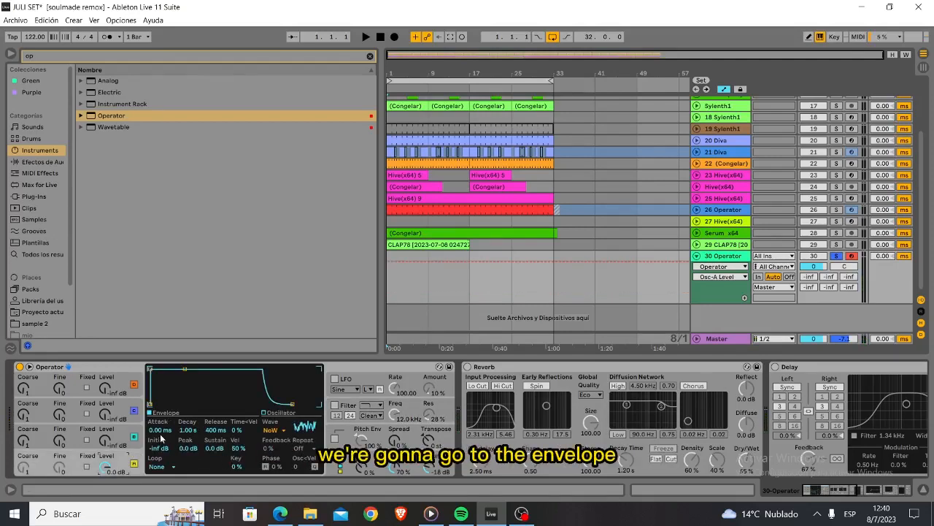
drag(160, 429, 160, 414)
drag(196, 369, 162, 426)
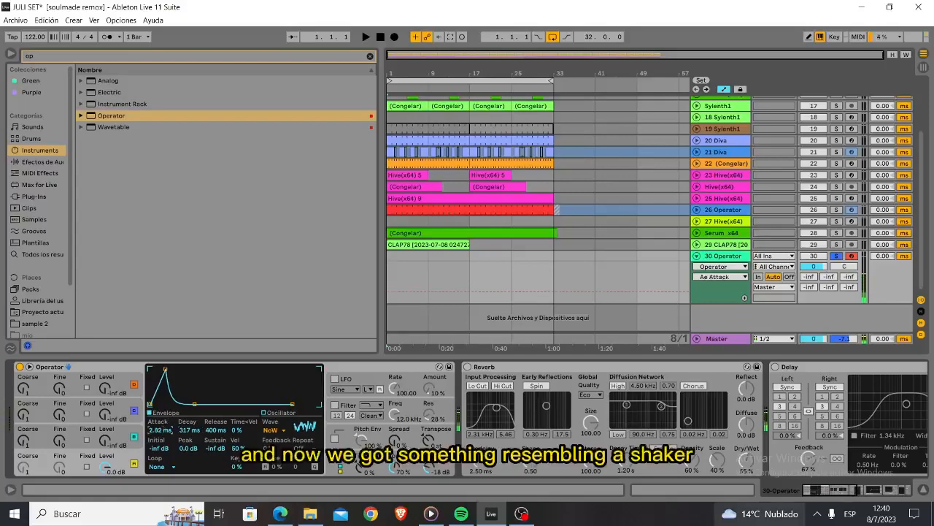
- Raise the low-cut band of the track's EQ Eight to about 774 Hz
click(889, 490)
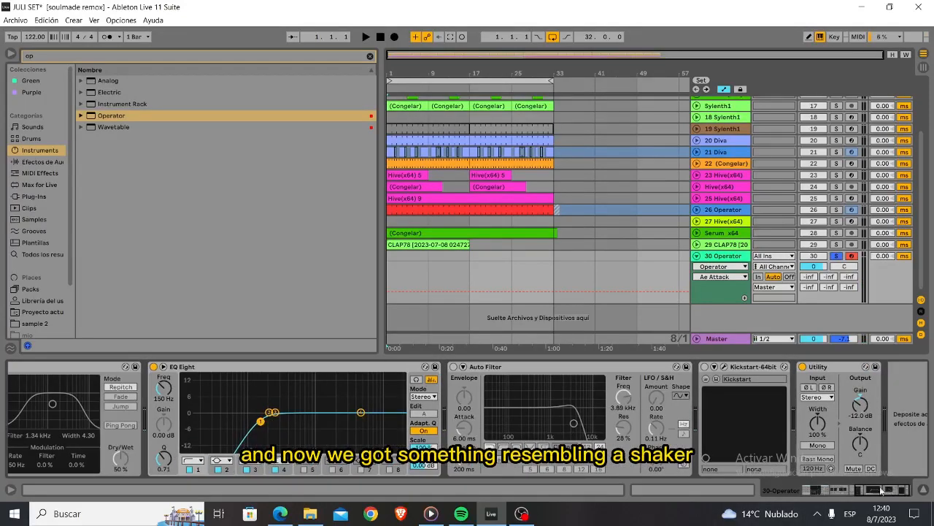
drag(260, 422, 308, 420)
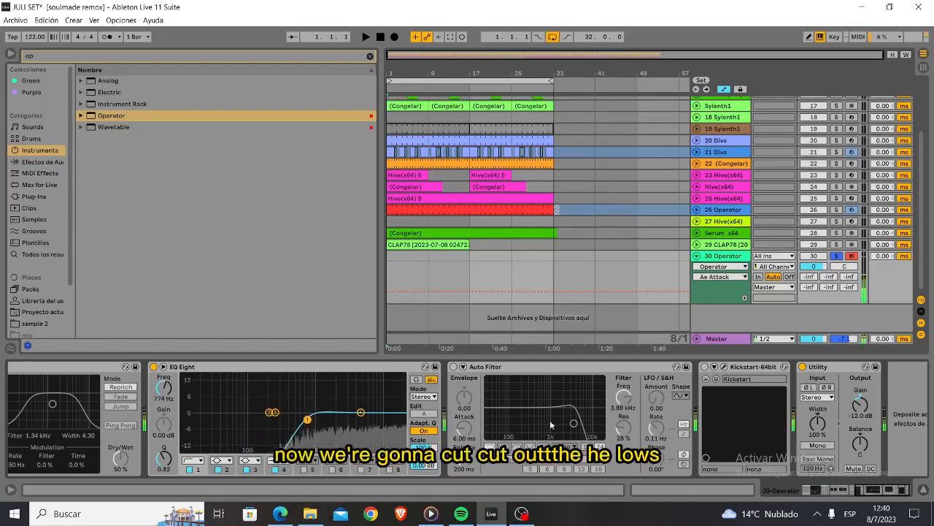
- Insert an empty MIDI clip across bars 1 to 33 on the Operator track and set its loop length to 1 bar
click(548, 256)
drag(548, 255, 400, 256)
right_click(400, 255)
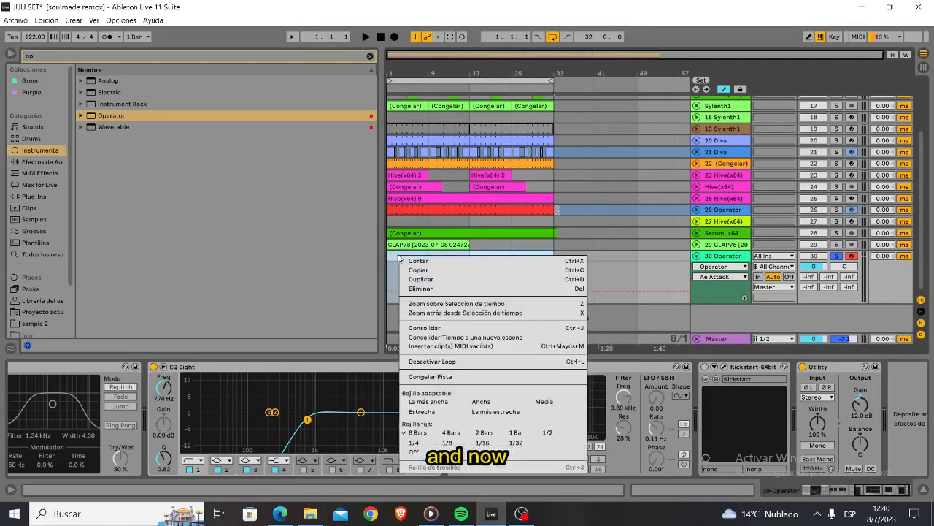
click(462, 346)
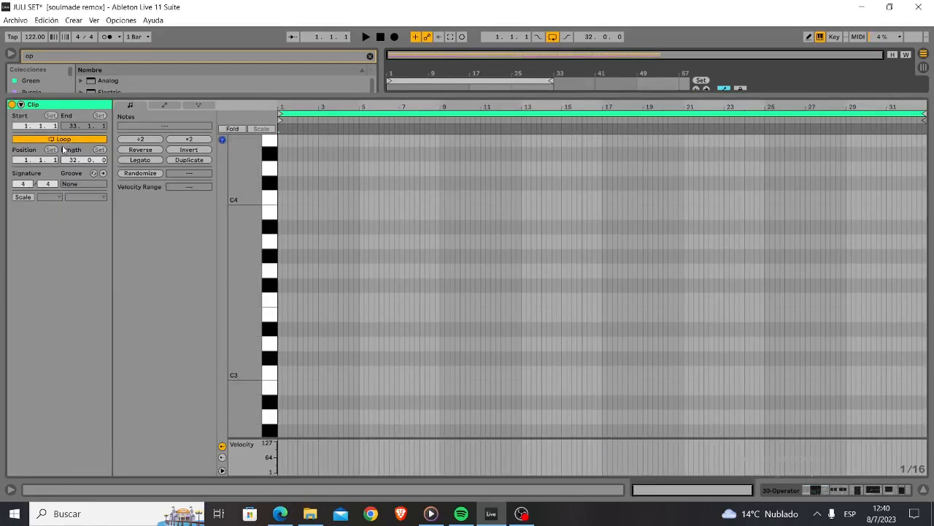
drag(73, 160, 74, 248)
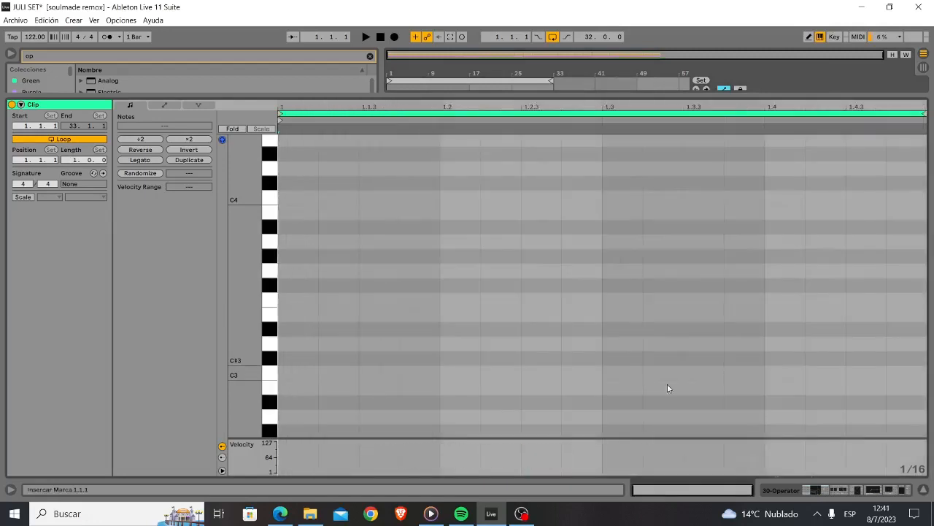
- Draw four consecutive sixteenth C3 notes at the start of the clip and give each a different velocity
double_click(296, 377)
double_click(330, 375)
double_click(370, 375)
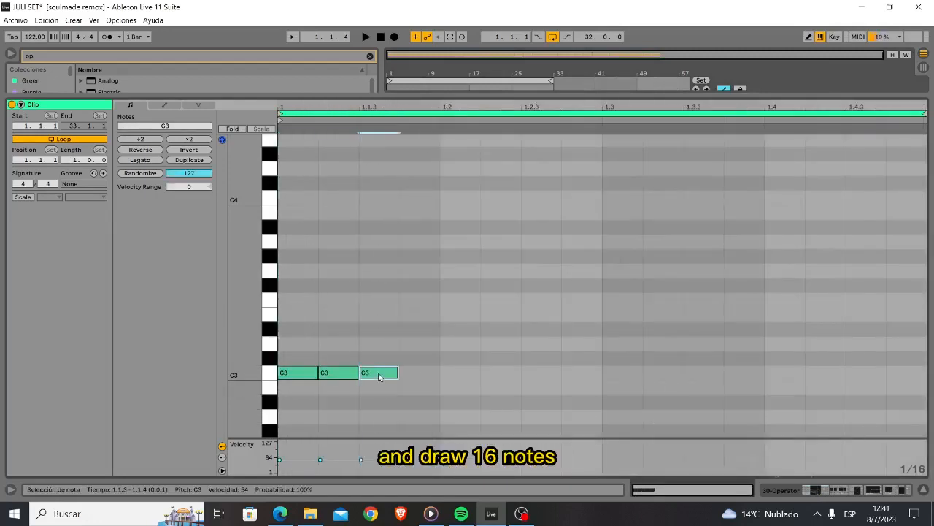
double_click(412, 375)
mouse_move(300, 460)
mouse_down()
mouse_move(300, 469)
mouse_move(379, 449)
mouse_move(403, 462)
mouse_up()
click(349, 457)
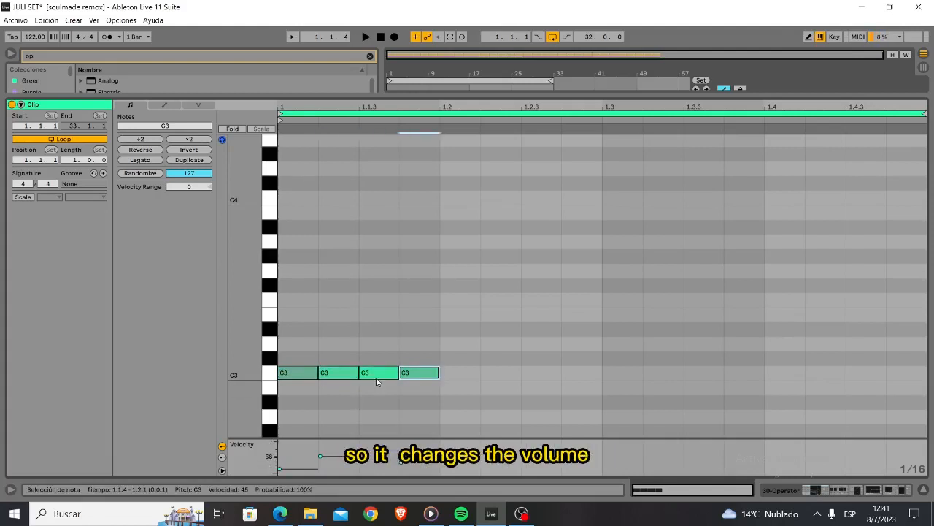
- Duplicate the four-note pattern three times to fill the bar with sixteen C3 notes
drag(427, 403, 281, 358)
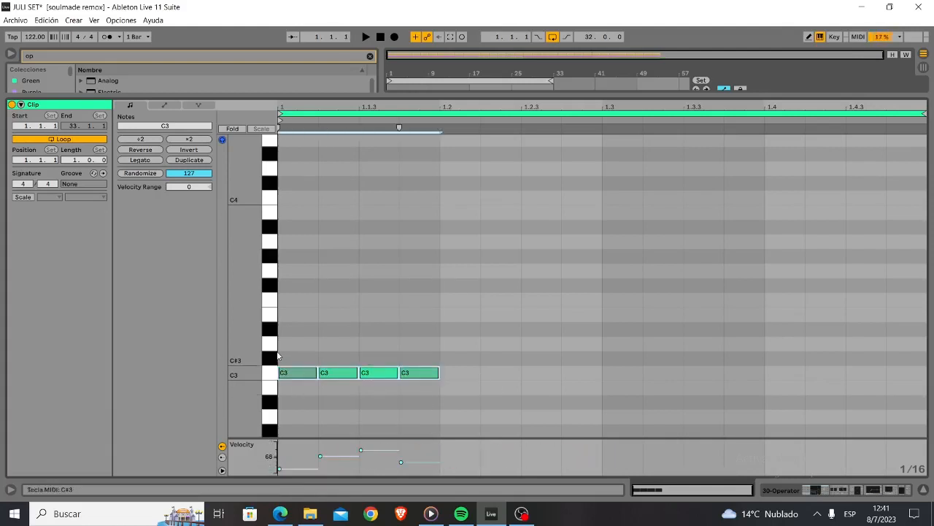
key(ctrl+d)
key(ctrl+d)
key(ctrl+d)
- Shorten all sixteen notes to leave gaps between them and nudge them slightly ahead of the grid
key(ctrl+a)
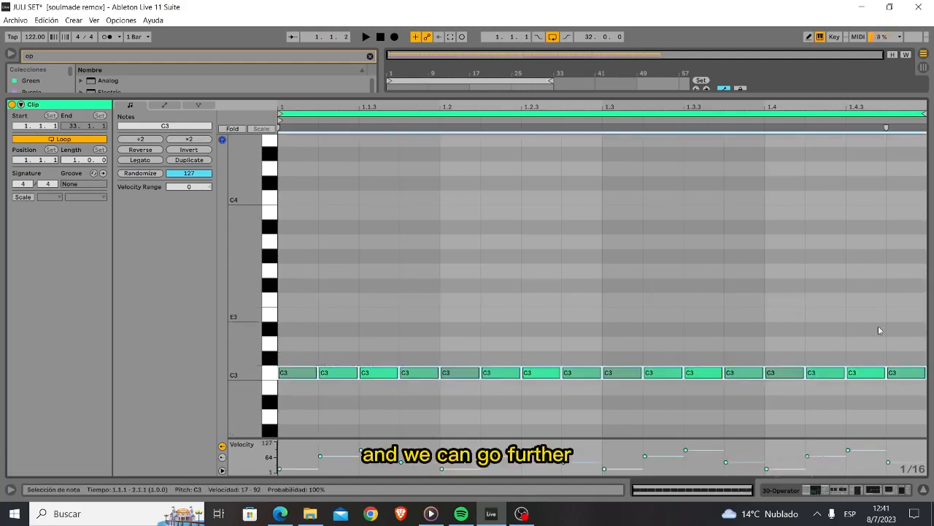
drag(316, 373, 929, 268)
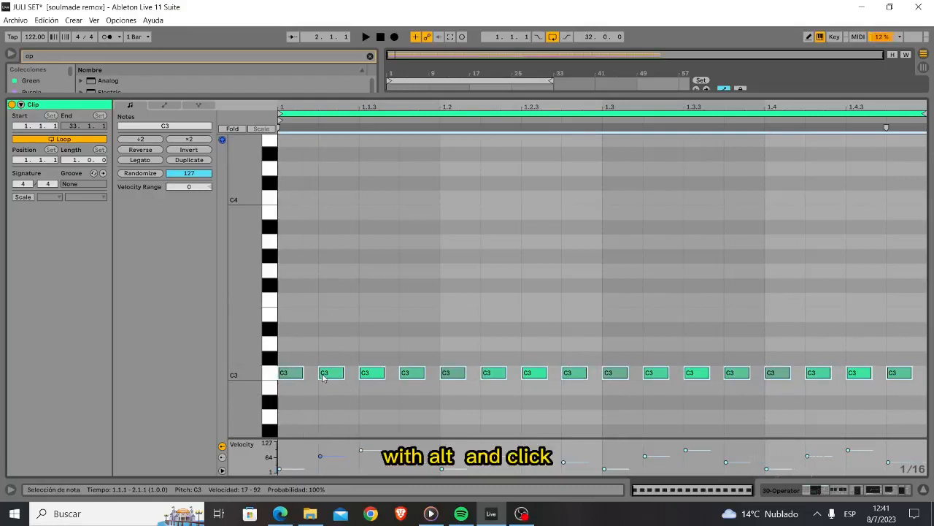
drag(336, 377, 292, 380)
click(292, 375)
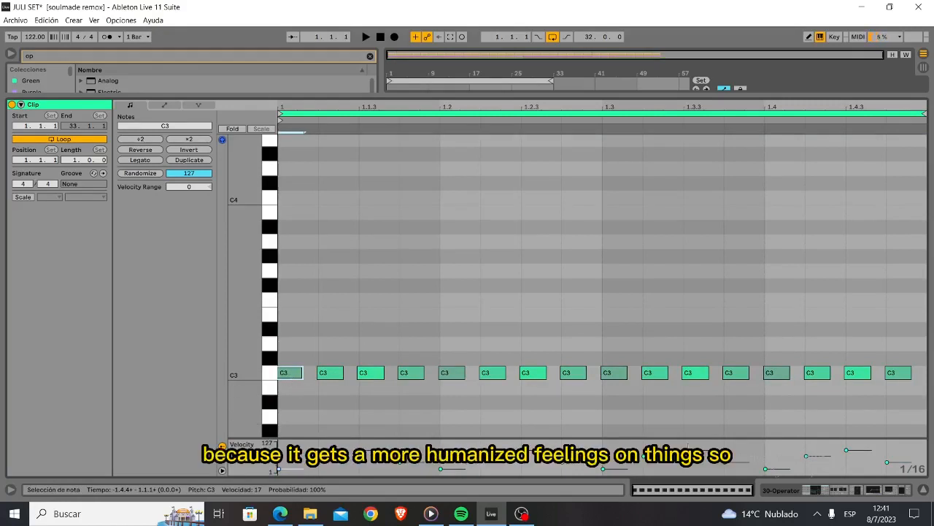
- Audition the clip and nudge the EQ Eight low-cut band in the Operator track's device chain
key(space)
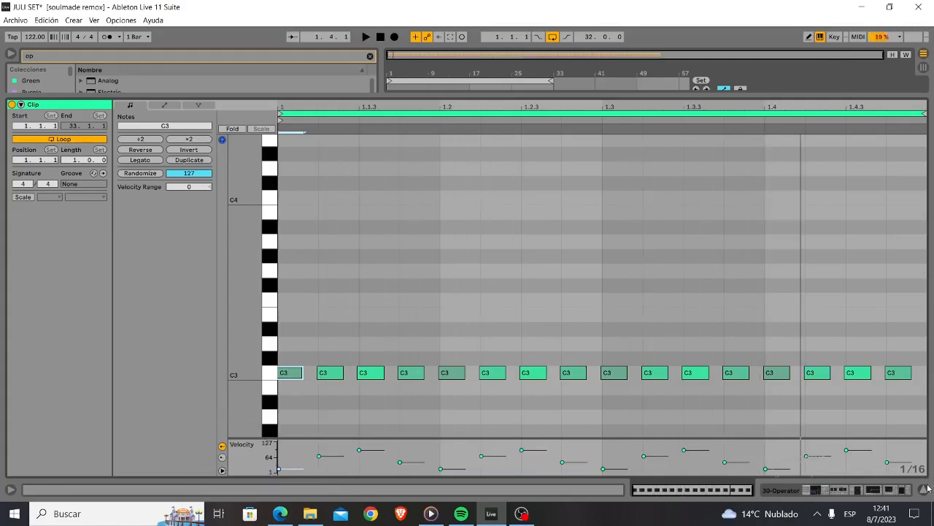
click(925, 489)
double_click(732, 332)
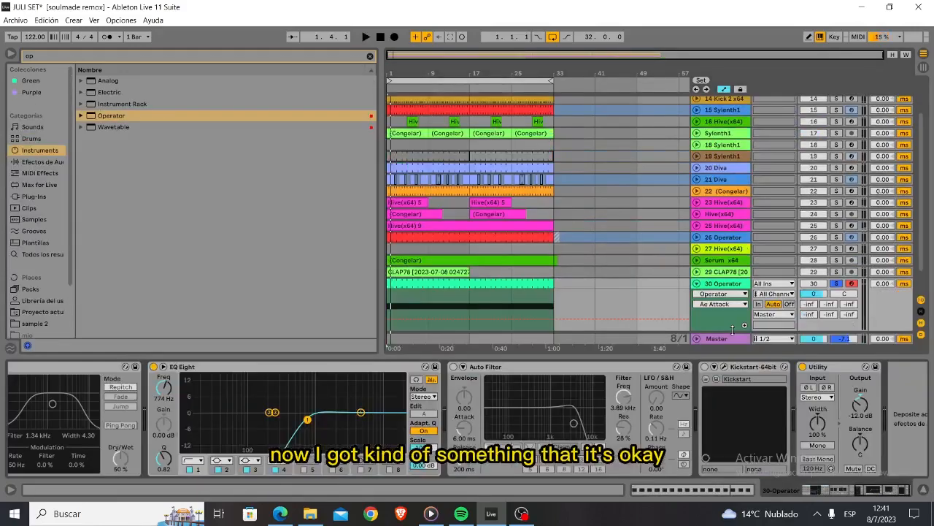
drag(310, 419, 311, 421)
click(801, 493)
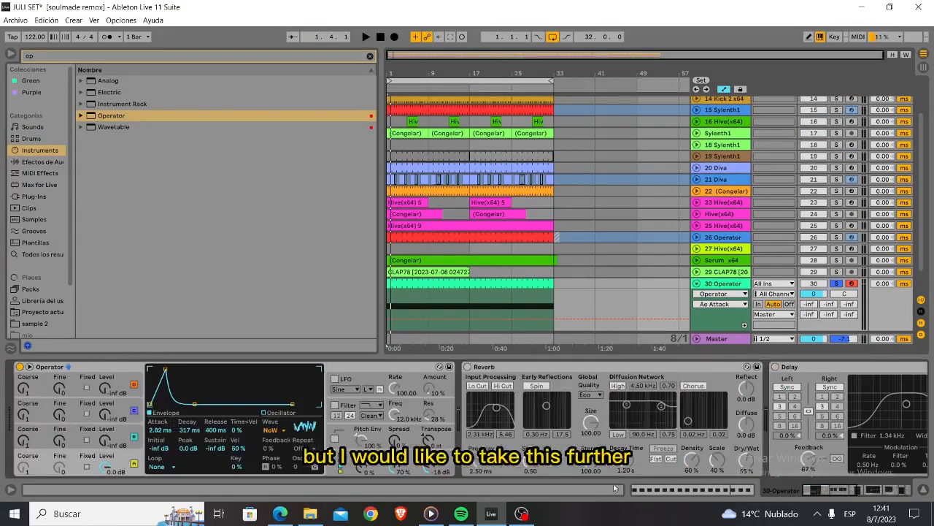
- Shorten oscillator A's decay to about 245 ms during playback and set Operator's Spread to 24%
key(space)
drag(189, 430, 189, 438)
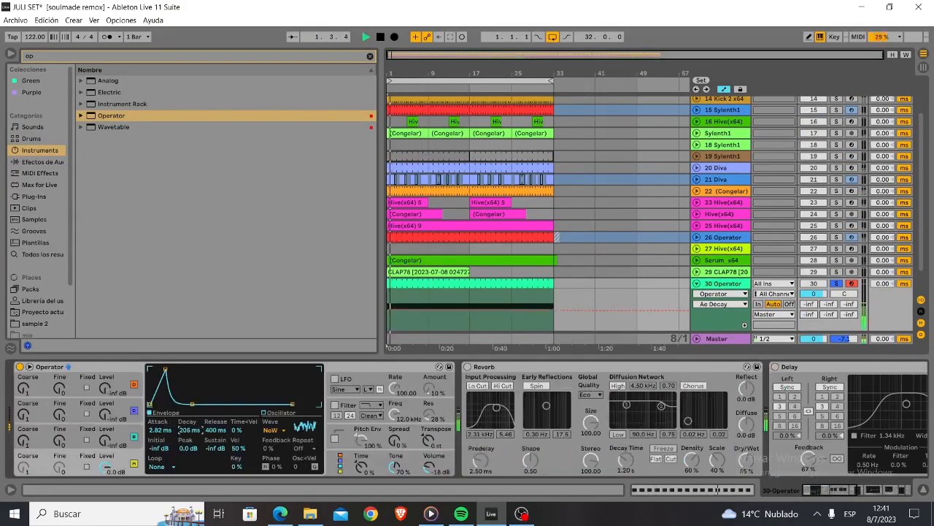
key(space)
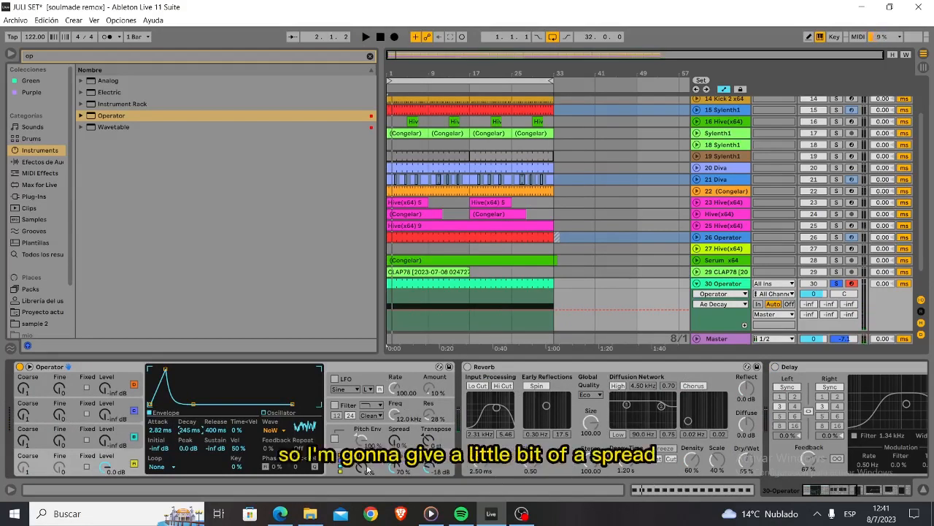
click(400, 444)
drag(393, 446, 393, 445)
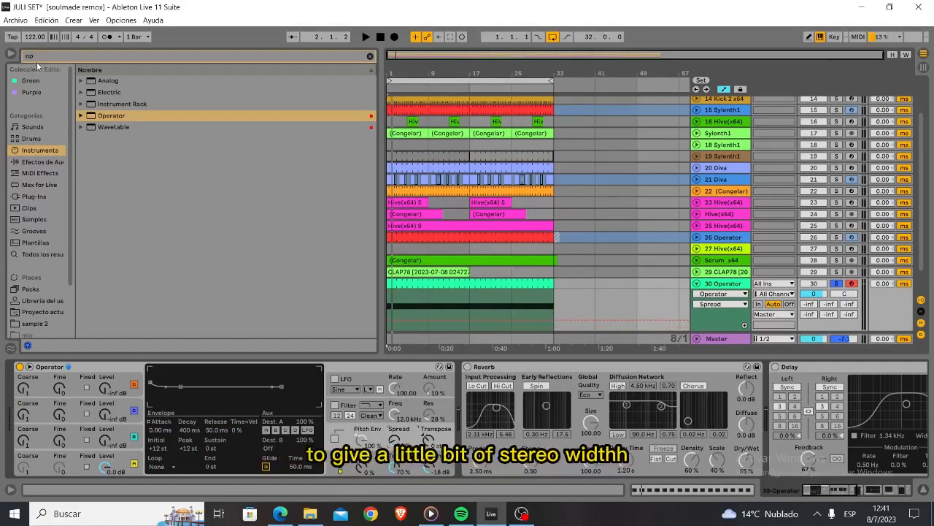
- Search the audio effects for "sat" and insert Saturator between Operator and Reverb
click(50, 162)
key(ctrl+f)
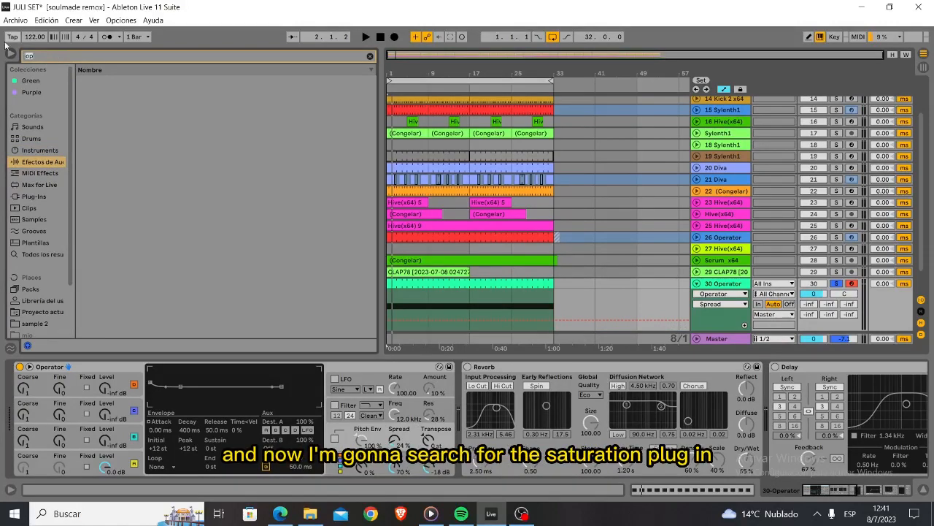
key(BackSpace)
text(stau)
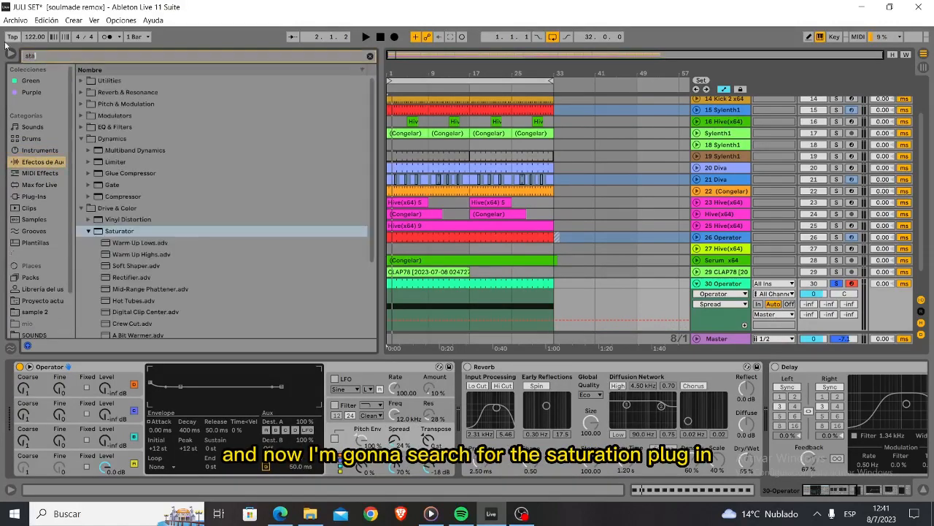
key(BackSpace)
key(BackSpace)
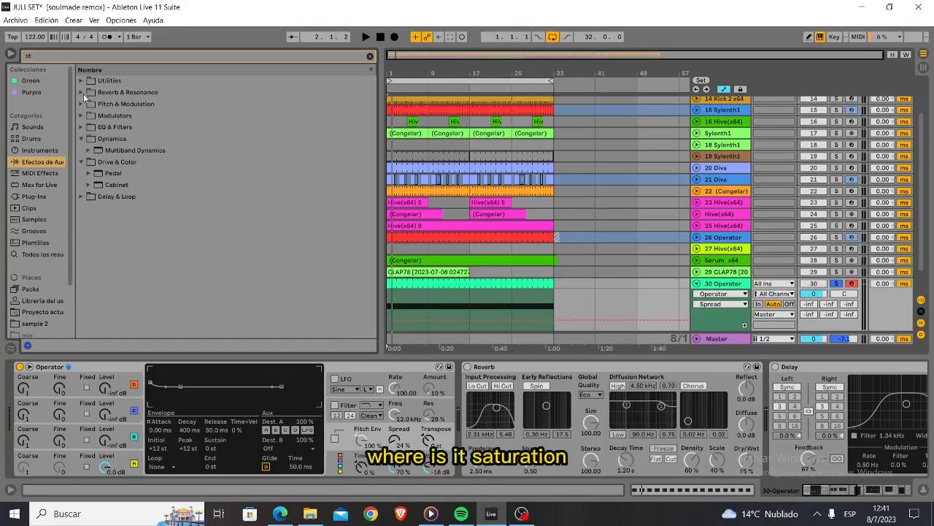
key(BackSpace)
text(at)
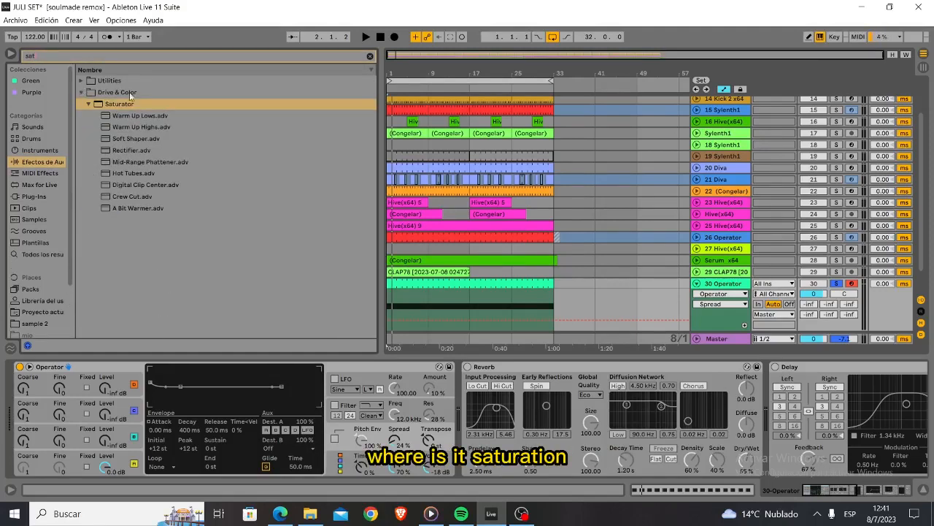
drag(135, 110, 478, 373)
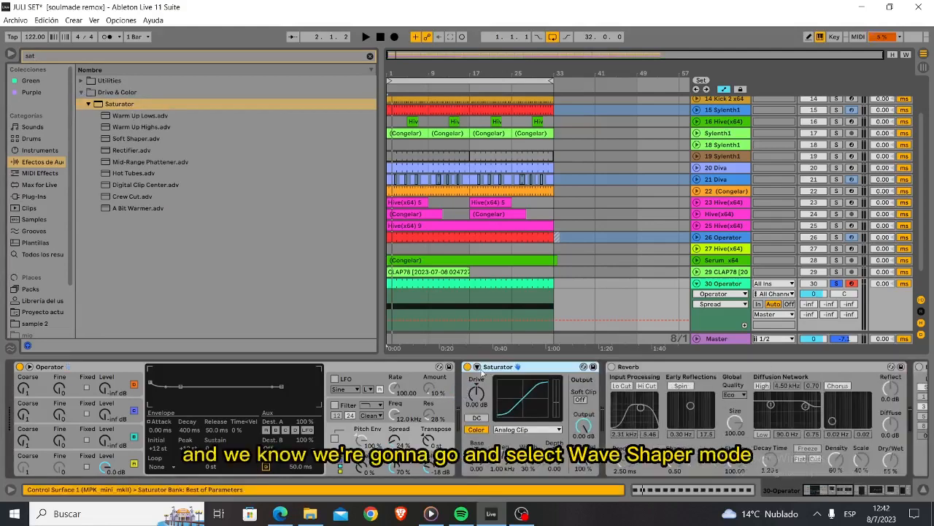
- Set Saturator to Waveshaper mode with an output of -12 dB and a drive of 12 dB
click(495, 430)
click(511, 520)
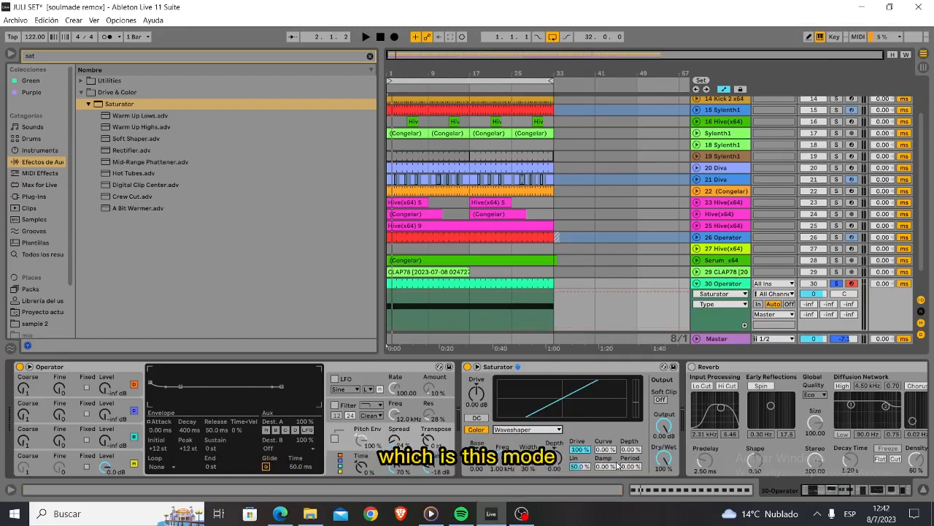
click(664, 436)
click(664, 436)
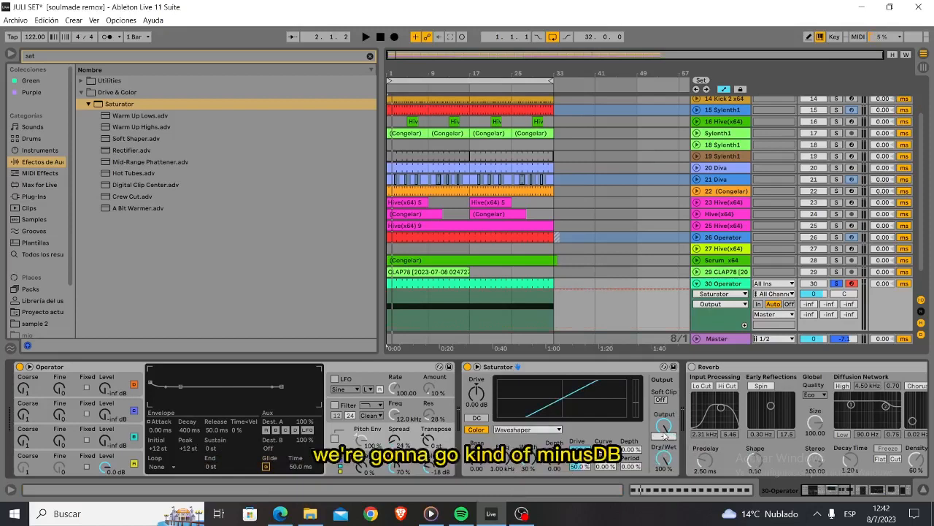
text(-12)
key(Return)
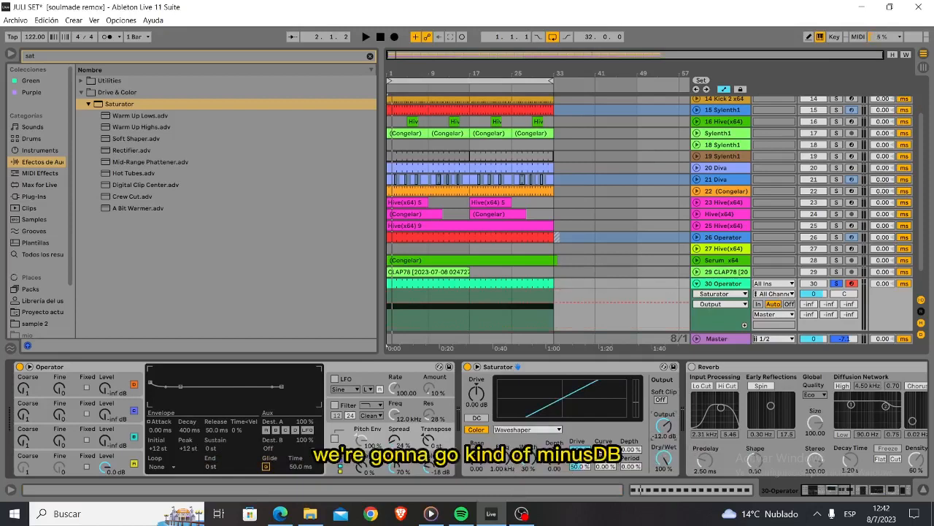
click(472, 403)
key(space)
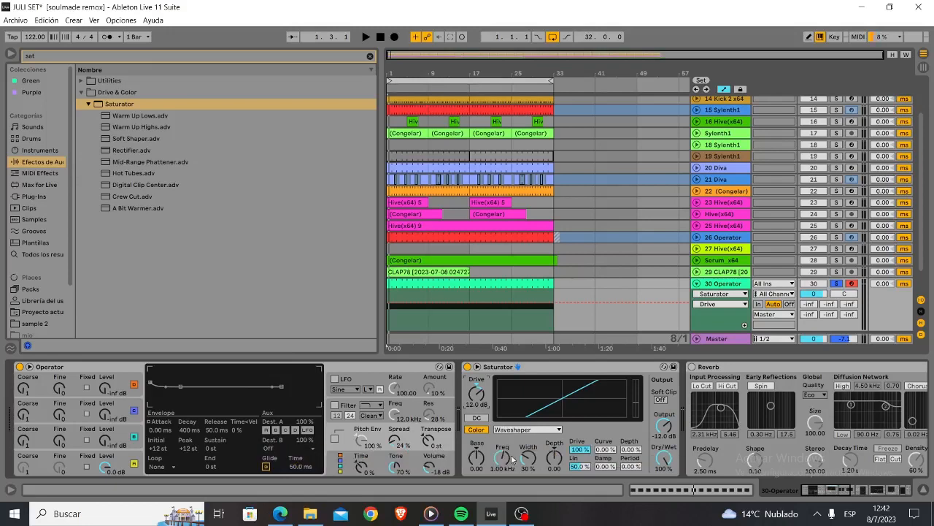
- Adjust the waveshaper Drive and Lin amounts, and set Saturator's color Base to 21.4, Freq to 283 Hz and Width to 52%
drag(581, 467, 581, 483)
mouse_move(488, 471)
mouse_down()
mouse_move(488, 456)
mouse_move(502, 482)
mouse_up()
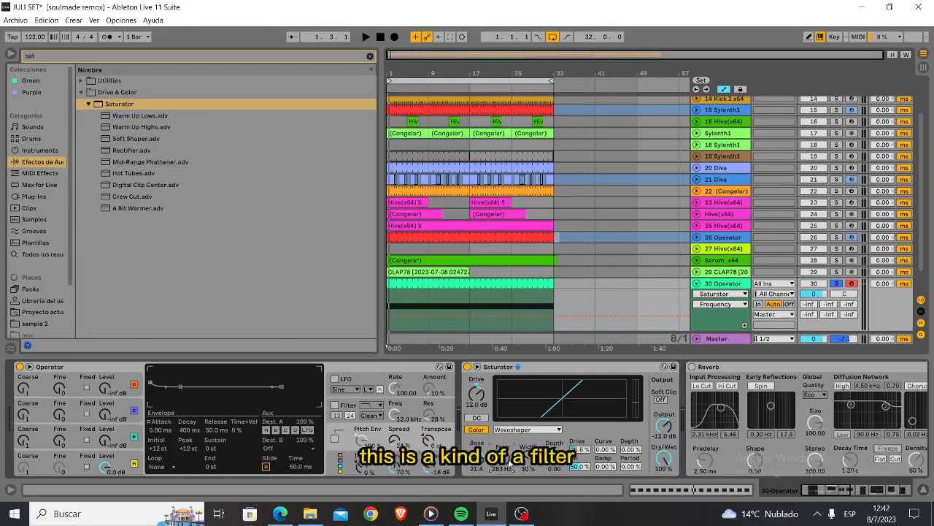
drag(532, 468, 531, 446)
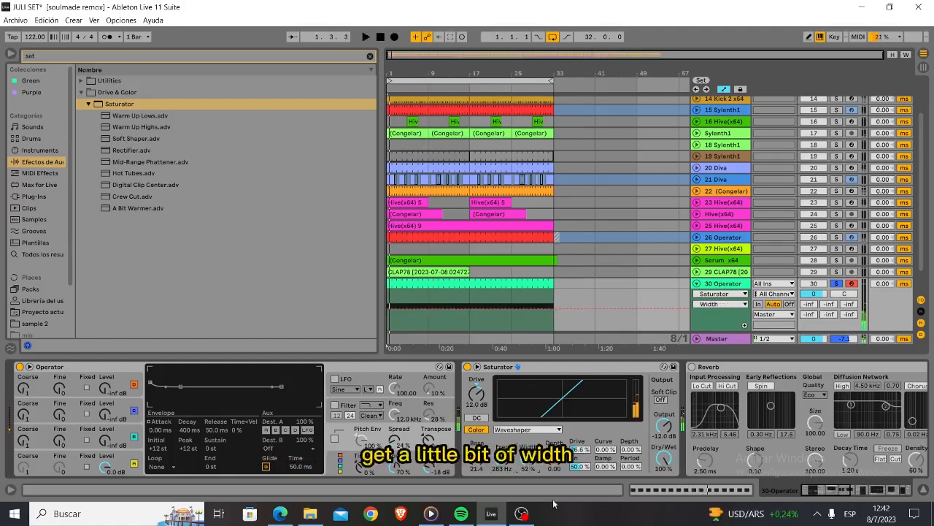
- During playback, set the waveshaper's Drive to about 37.5%, Curve 30.5%, Lin 43.8%, Period 26.6% and Depth 42.2%, with color Depth at 13.9
key(space)
drag(554, 458, 580, 442)
click(631, 466)
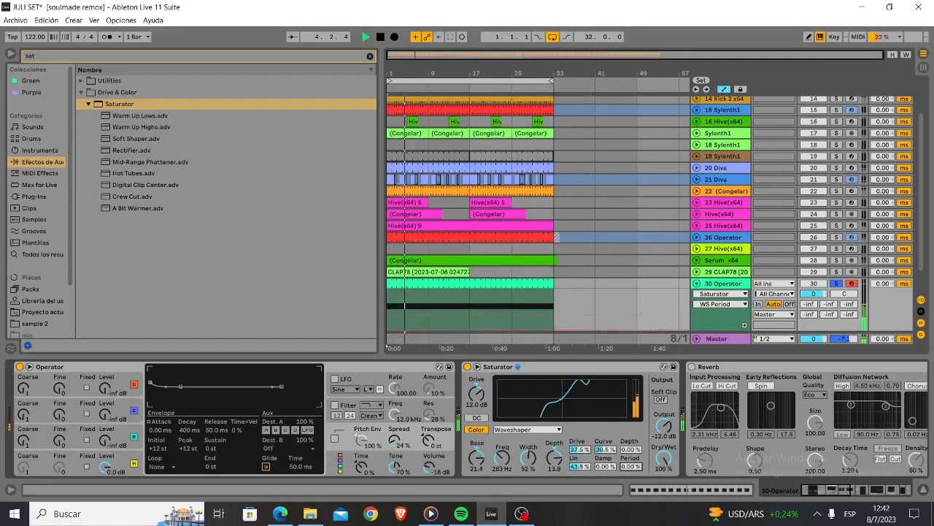
drag(632, 467, 632, 436)
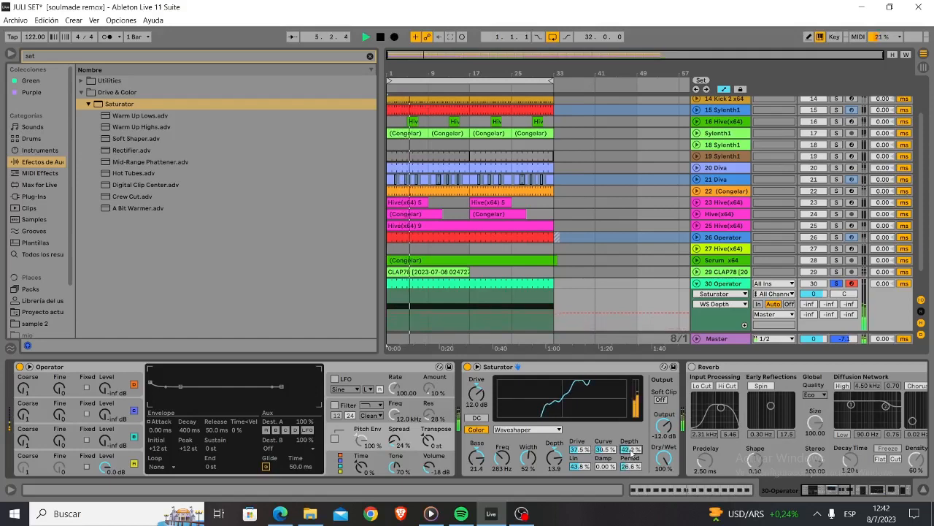
- Raise Saturator's color Depth to 15.6 and Base to 25.7
drag(556, 460, 558, 455)
drag(477, 458, 476, 452)
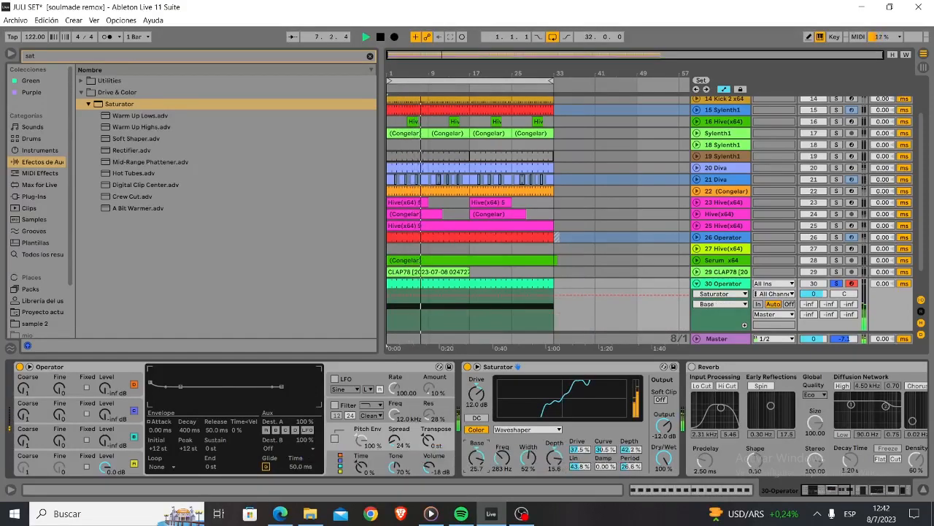
- Open the C3 note clip and nudge its first note slightly late off the grid, playing the result
double_click(452, 284)
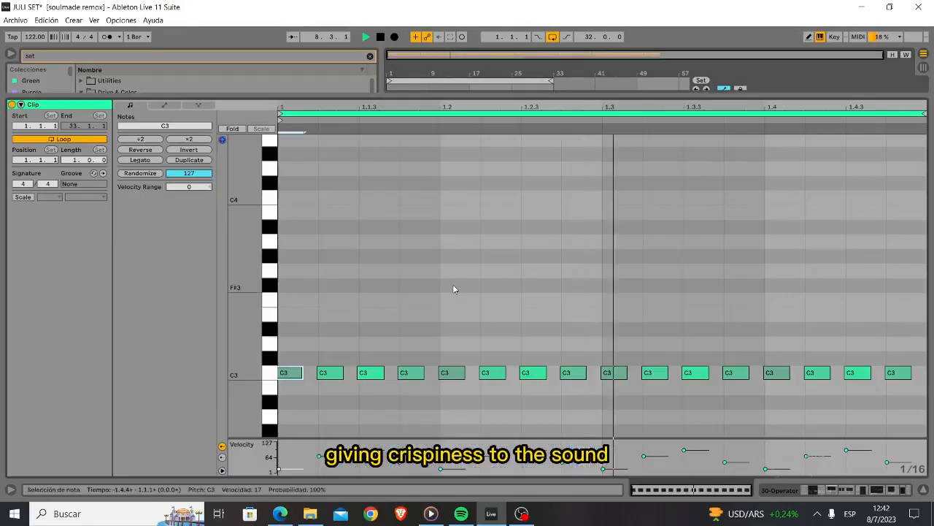
key(space)
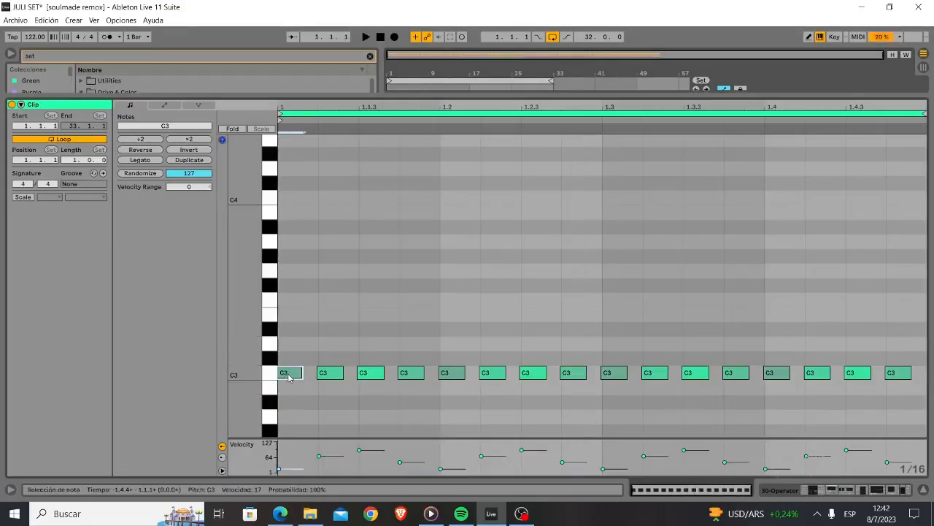
drag(288, 374, 290, 377)
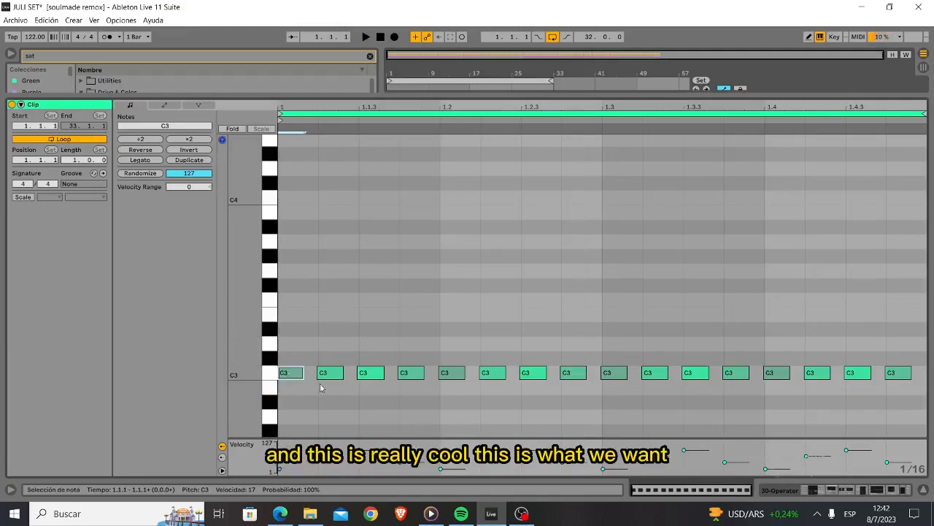
key(space)
- Set the envelope decay of Operator's noise oscillator D to 104 ms during playback
click(891, 489)
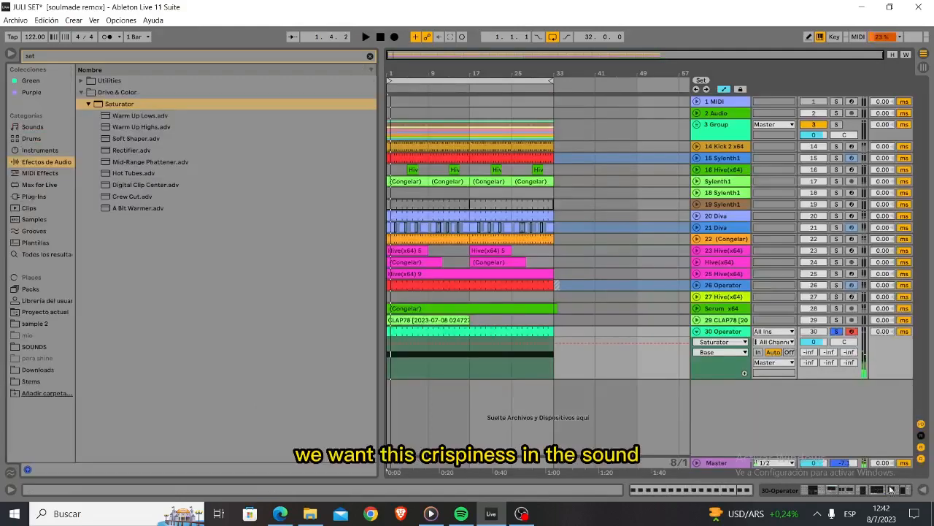
double_click(717, 332)
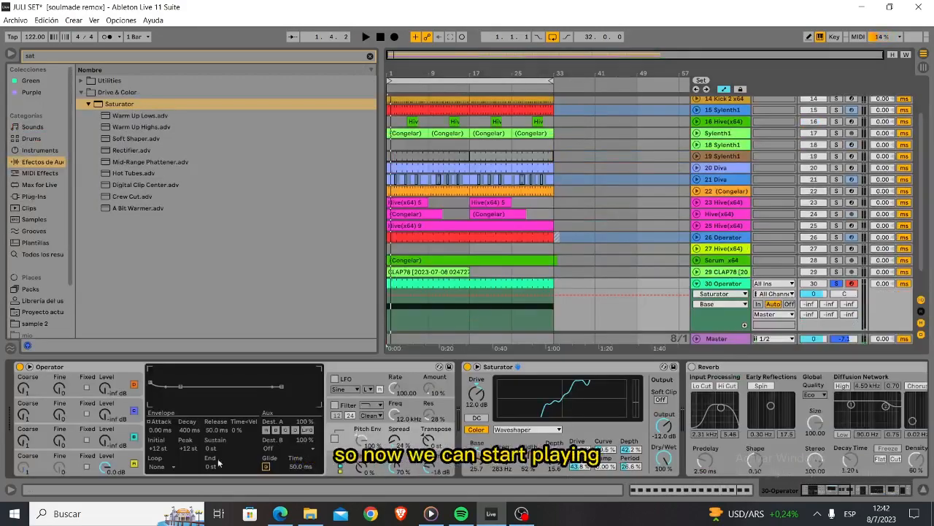
key(space)
click(126, 463)
mouse_move(187, 431)
mouse_down()
mouse_move(187, 416)
mouse_move(187, 440)
mouse_move(160, 426)
mouse_move(192, 433)
mouse_up()
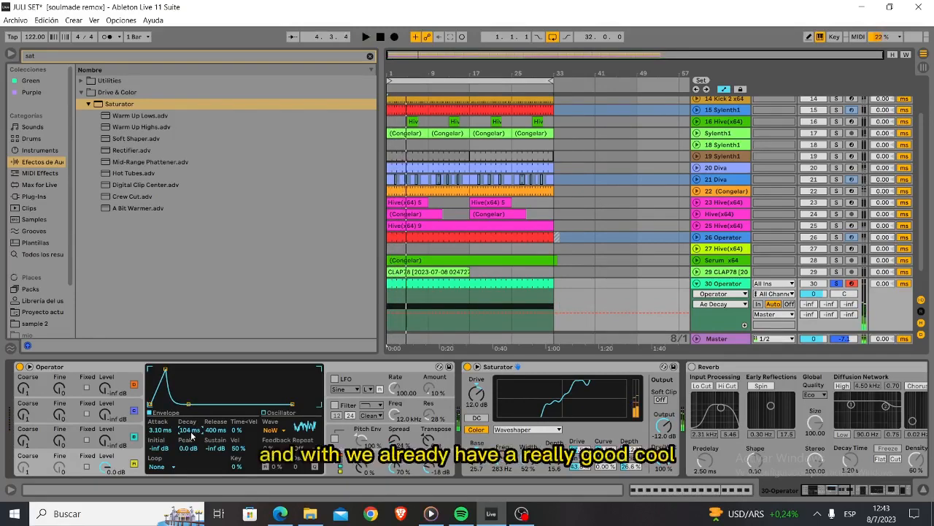
- Group the Operator device on track 30 into a Drum Rack
drag(909, 464, 909, 486)
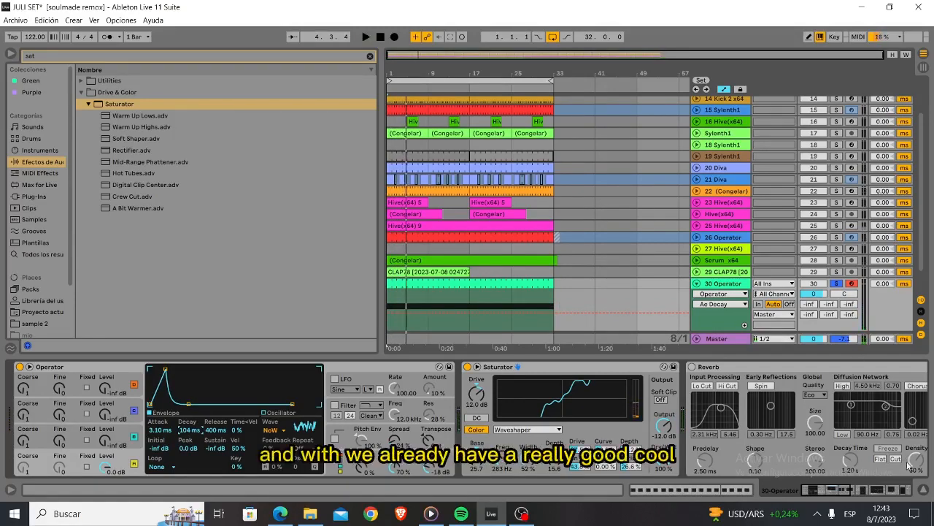
click(922, 488)
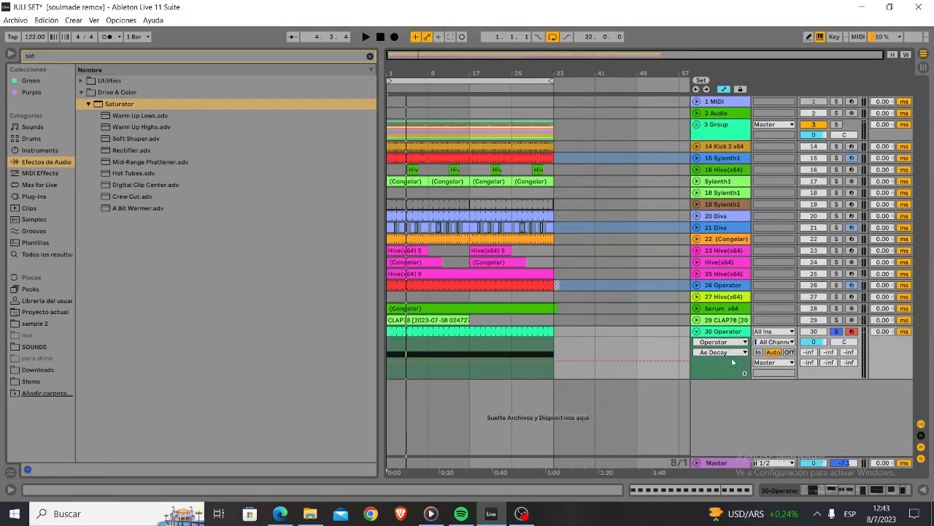
double_click(727, 332)
right_click(727, 283)
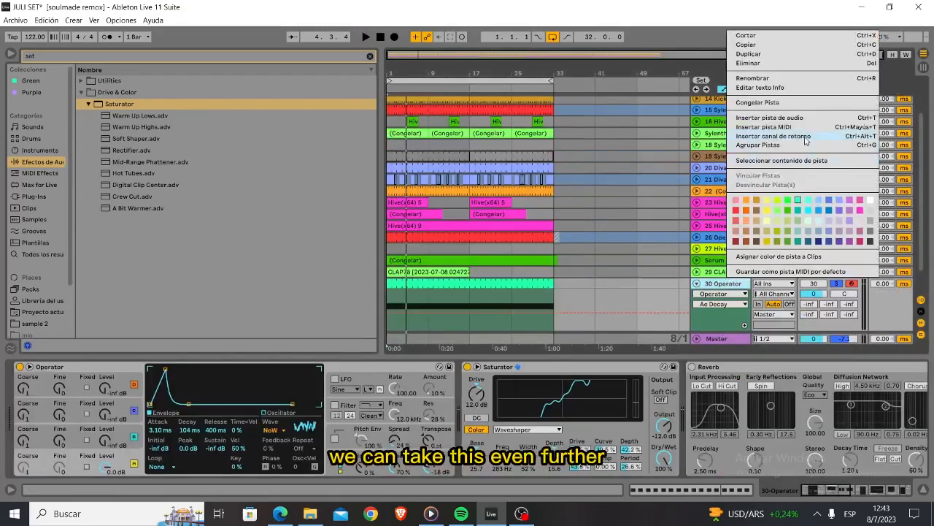
right_click(371, 368)
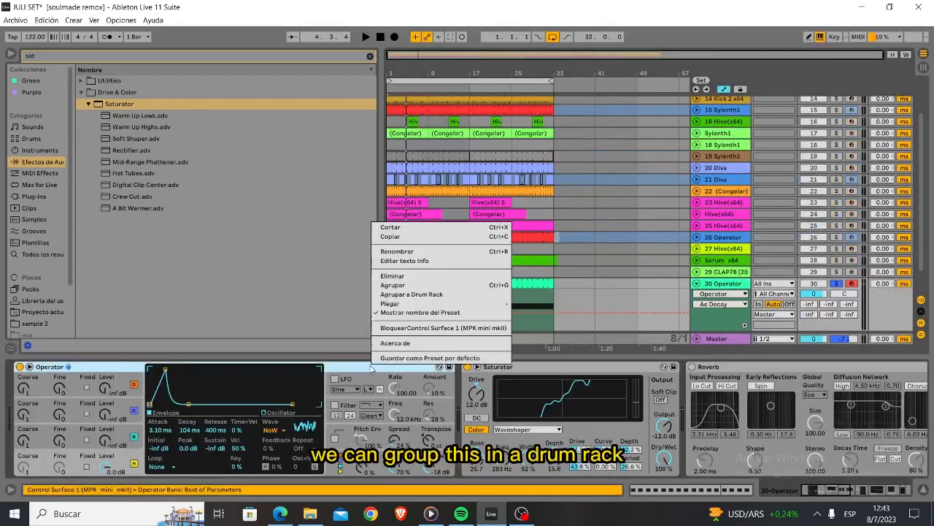
click(412, 294)
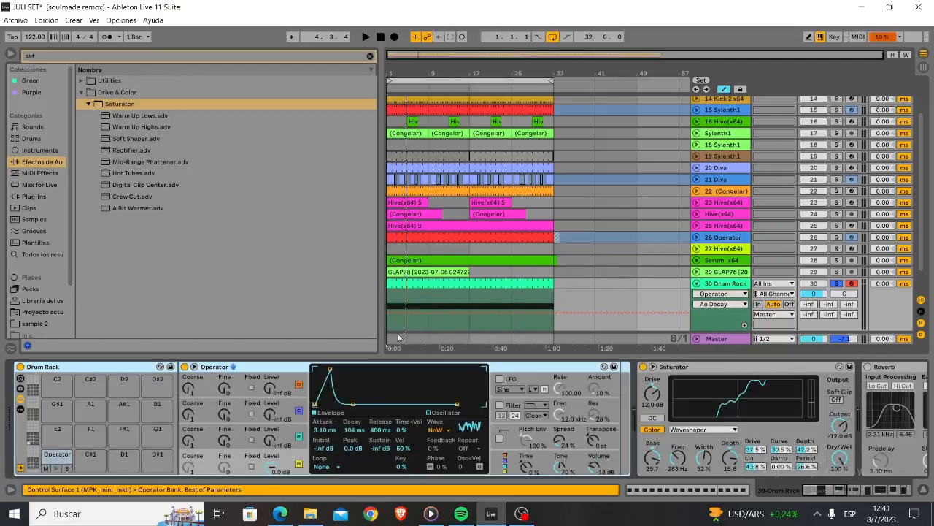
- Move all the clip's C3 notes to the Operator pad's C1 row and return to the track's devices
double_click(459, 286)
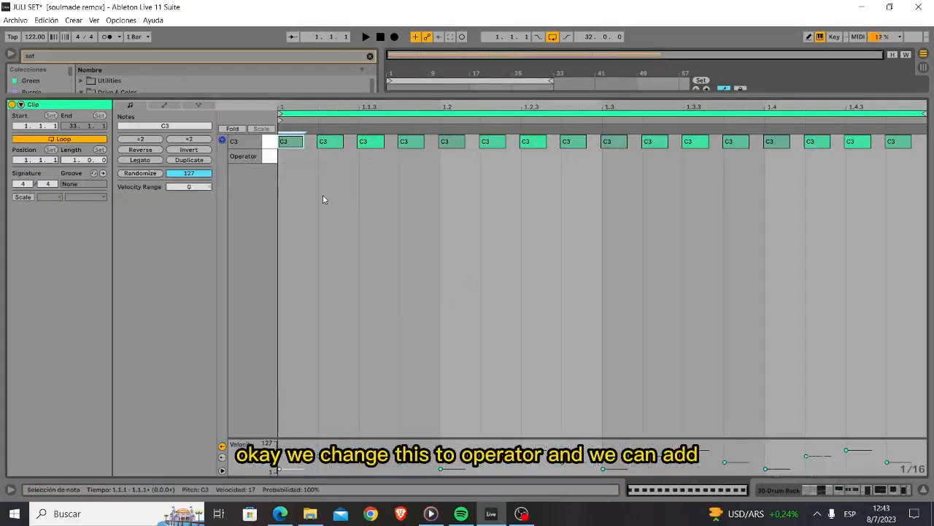
key(Down)
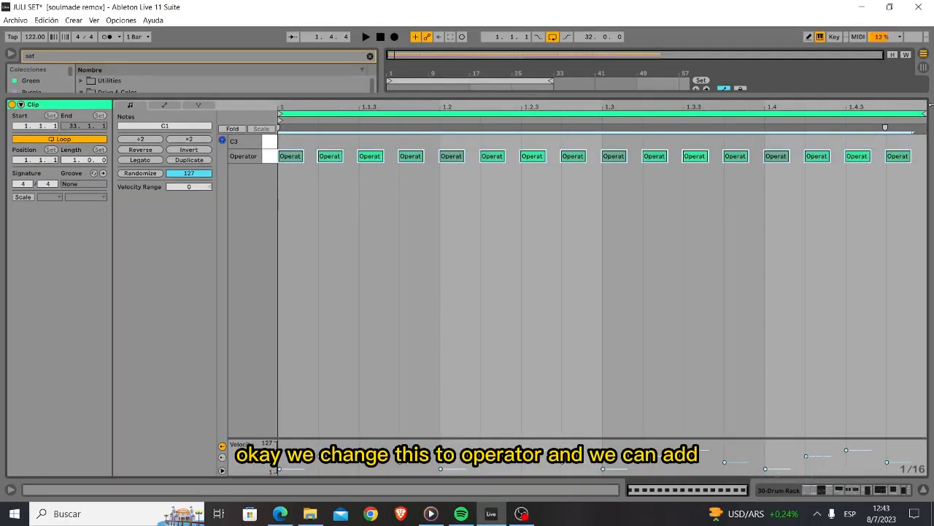
click(927, 490)
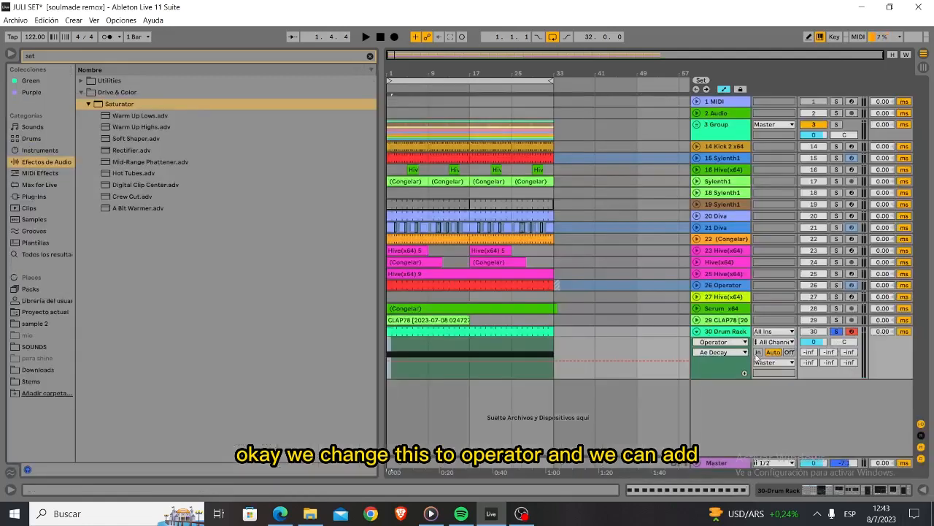
double_click(732, 332)
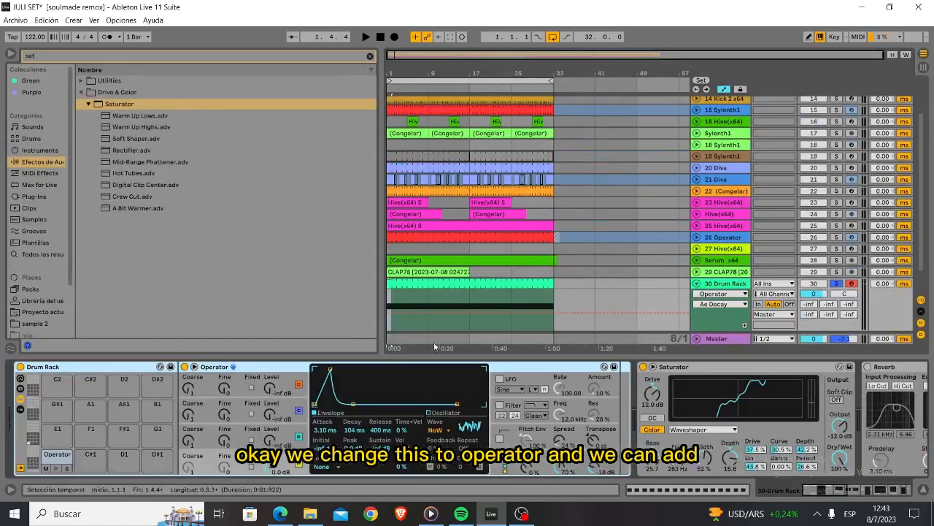
- Search the sample 2 folder for "shaker"
click(48, 327)
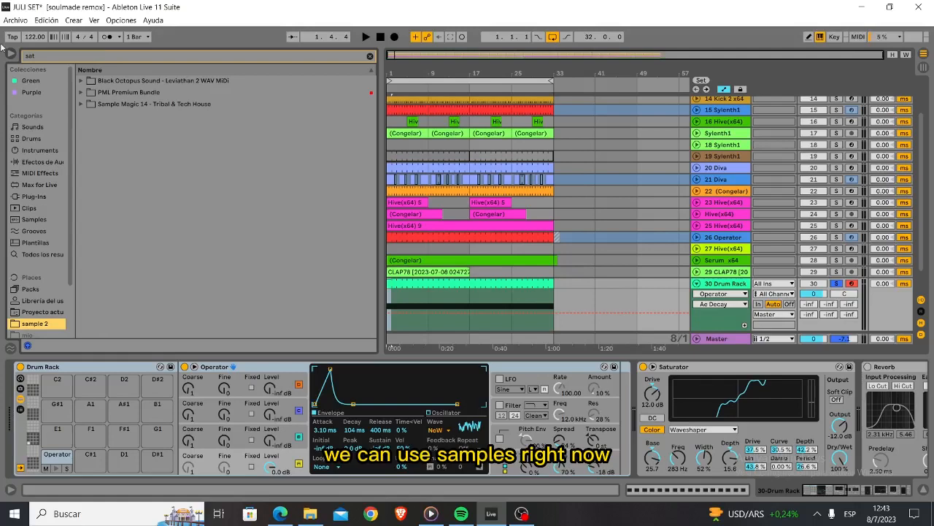
drag(124, 56, 2, 57)
text(sh)
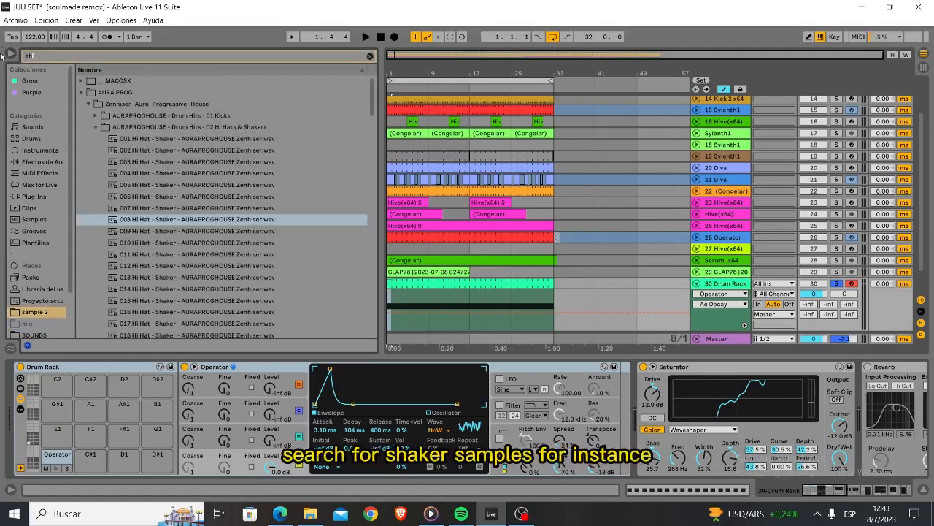
text(aker)
- Audition the shaker samples, loading 010 Hi Hat - Shaker onto pad E1 and 004 Hi Hat - Shaker onto pad D#2
click(100, 162)
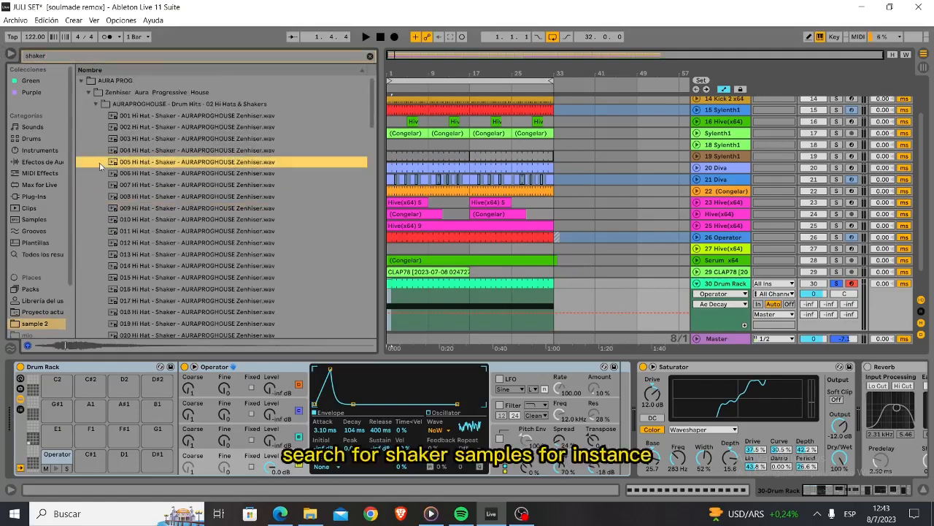
click(205, 130)
click(204, 254)
click(199, 268)
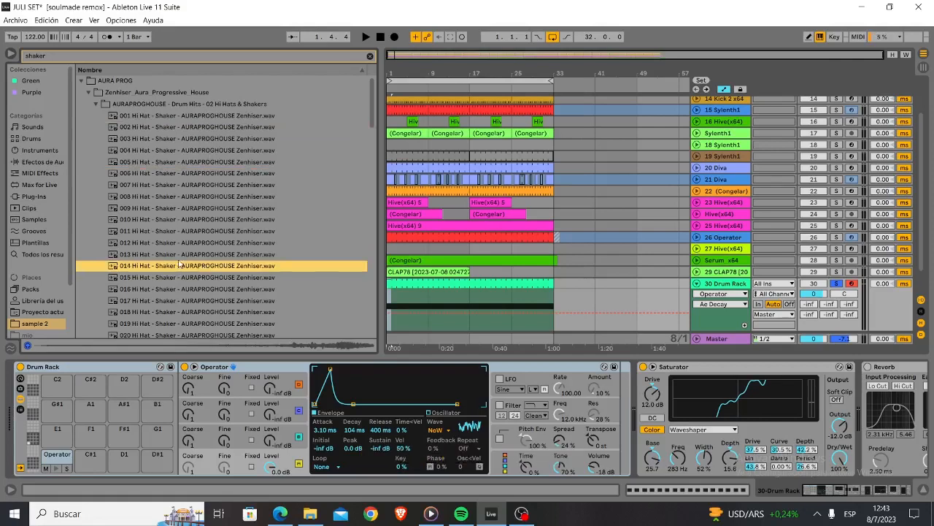
click(184, 220)
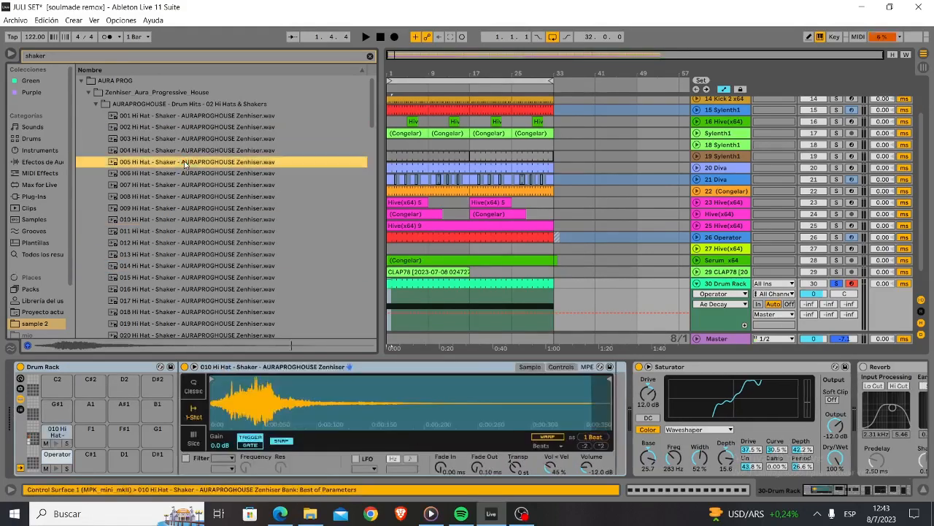
click(191, 151)
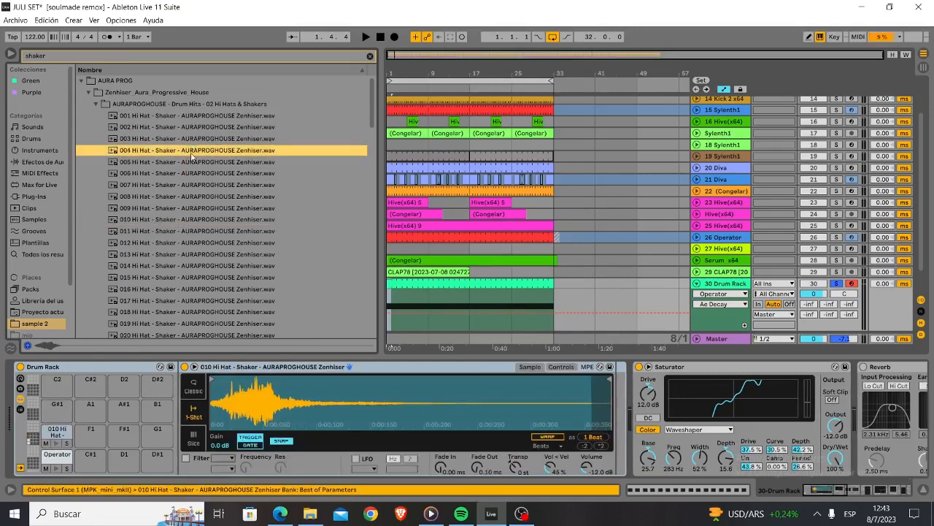
- Add accent notes to the clip: 004 Hi Hat at 1.1.2 (velocity 36) and 1.3.4 (velocity 4), and 010 Hi Hat at 1.2.4
double_click(503, 282)
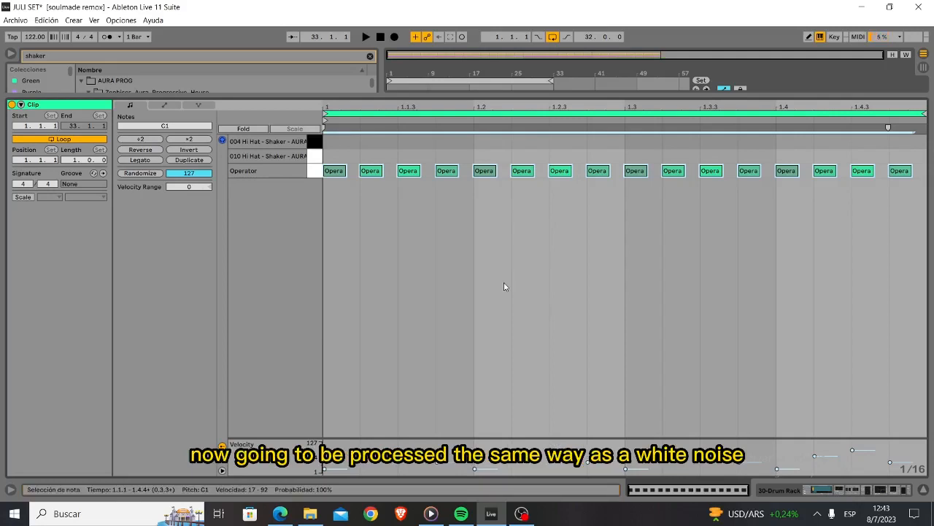
double_click(381, 145)
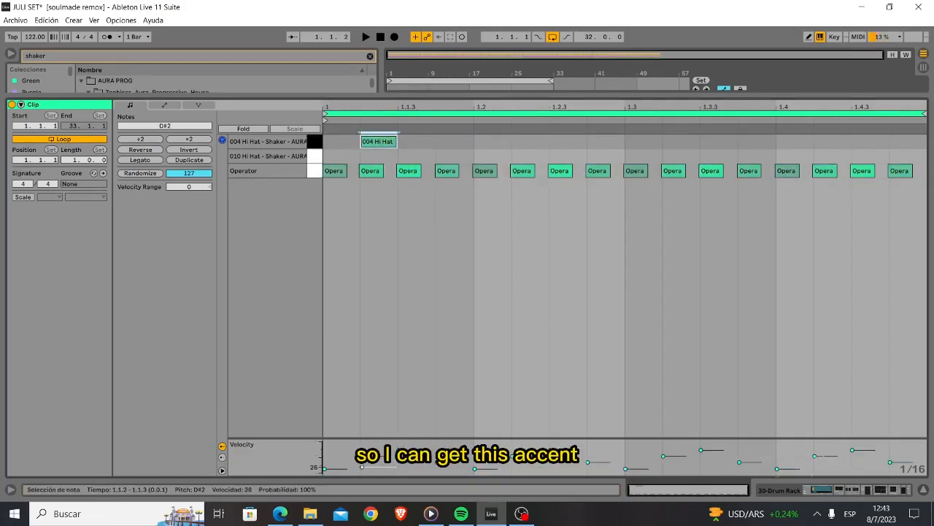
double_click(621, 156)
double_click(762, 142)
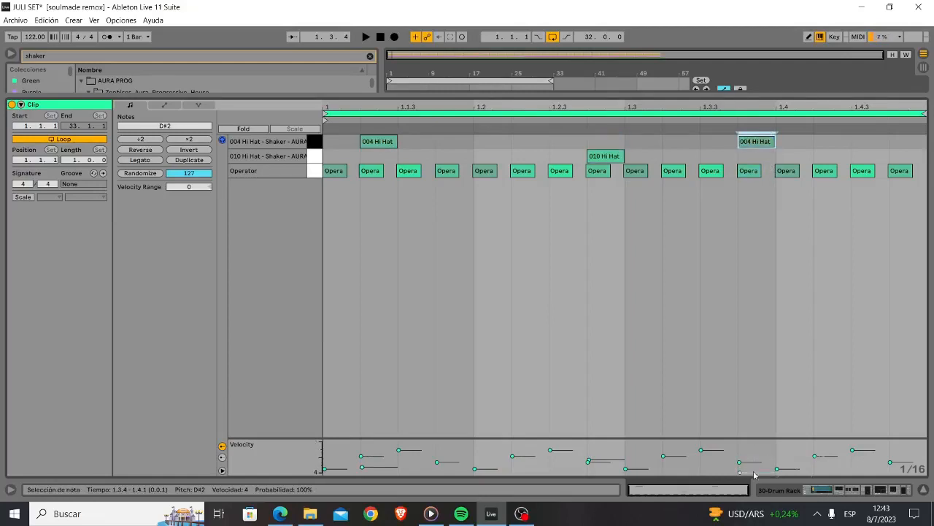
- During playback, move the second 004 Hi Hat note to 1.3.2 and add a 010 Hi Hat note at 1.4.2 with velocity about 9
key(space)
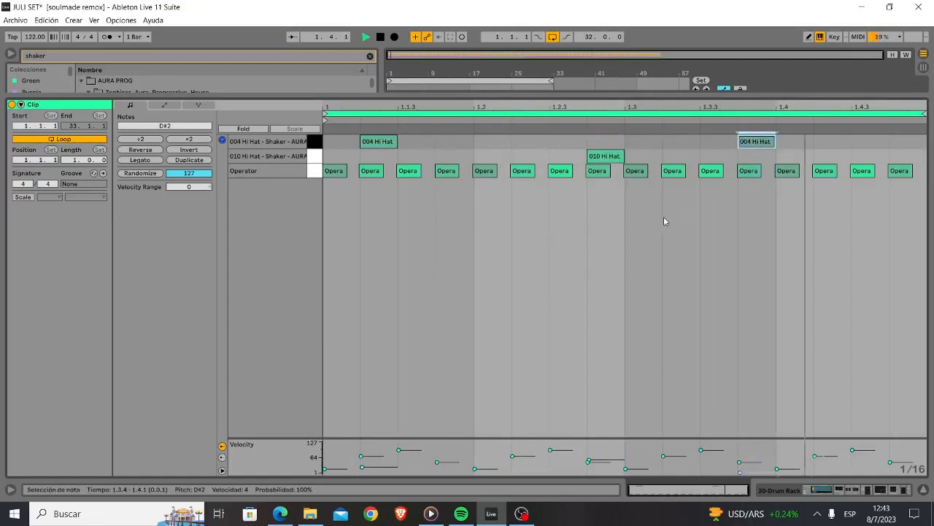
drag(751, 141, 669, 150)
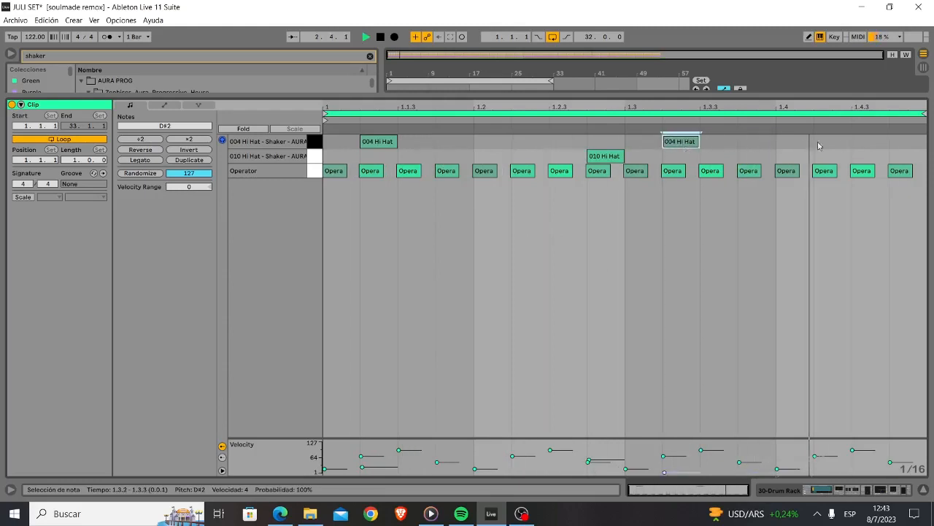
double_click(869, 142)
drag(869, 142, 835, 157)
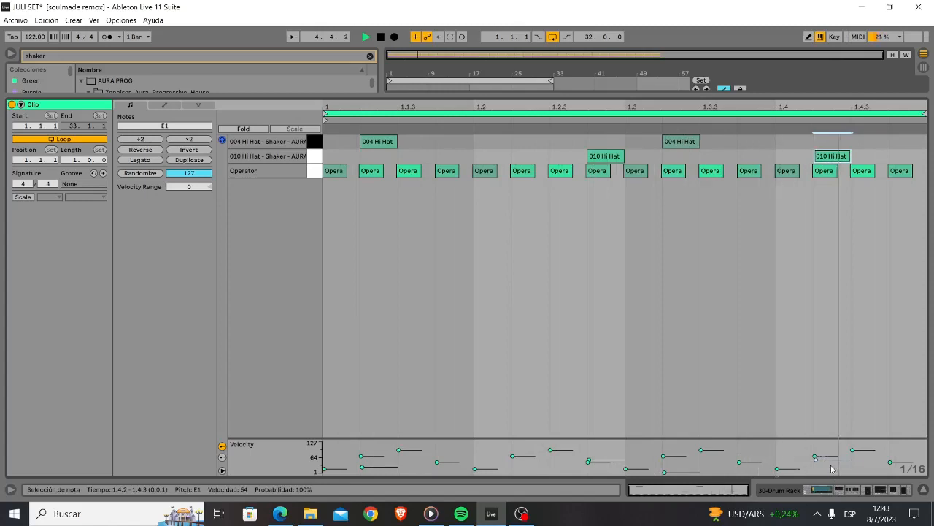
drag(831, 468, 921, 492)
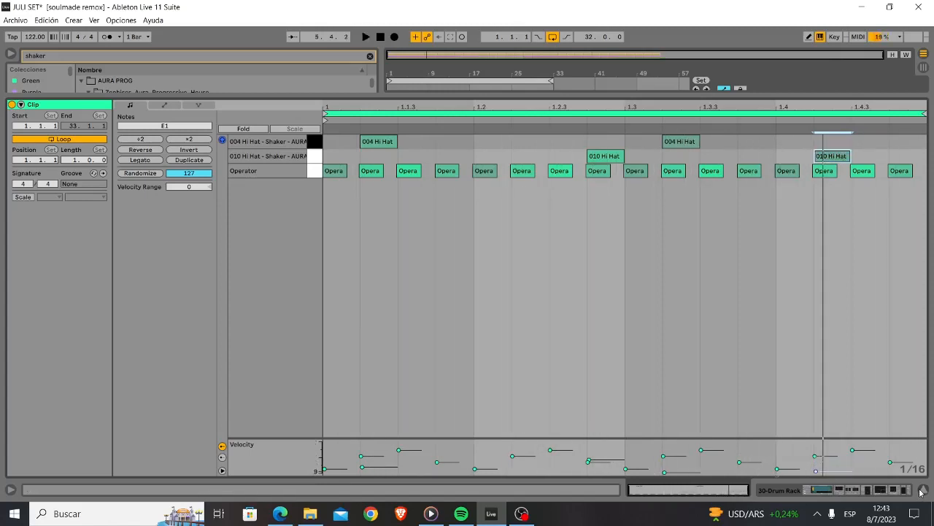
- Return to the Drum Rack track's devices, unsolo the track and play the shaker within the full mix
click(921, 492)
double_click(724, 332)
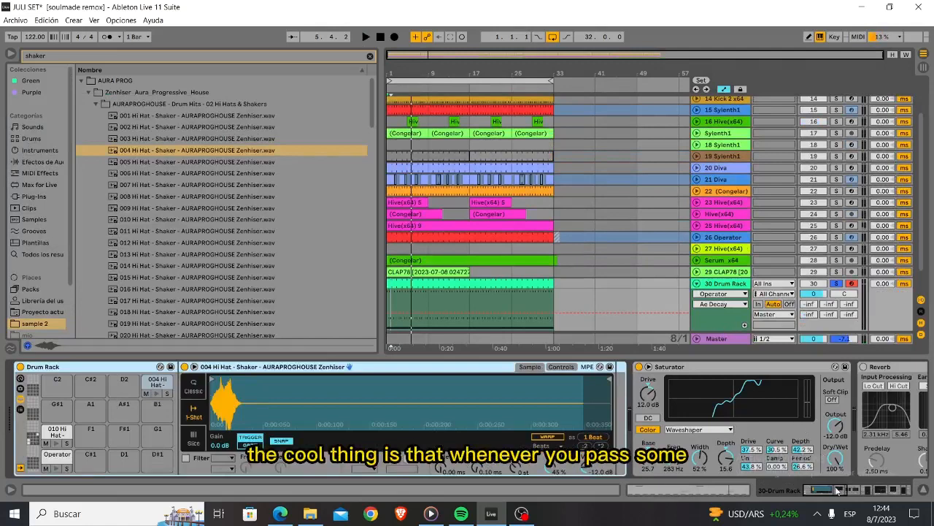
drag(838, 489, 817, 492)
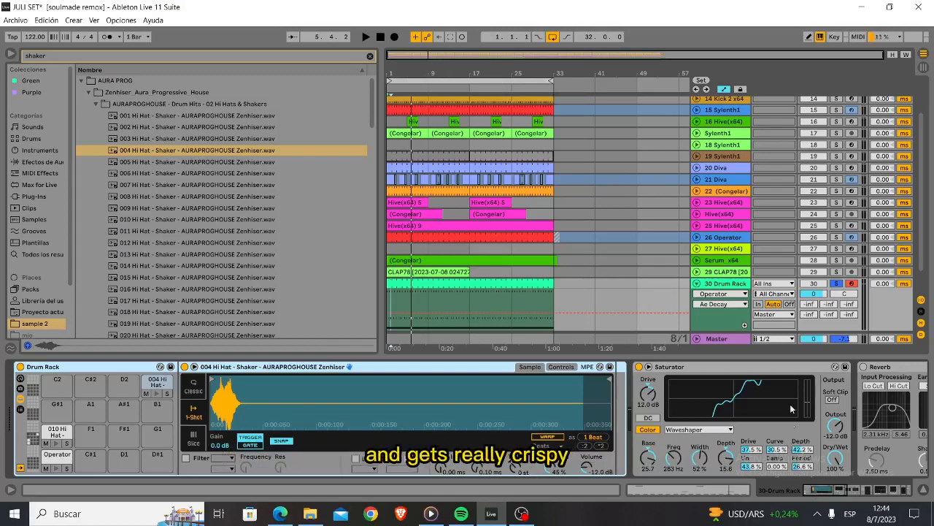
click(838, 284)
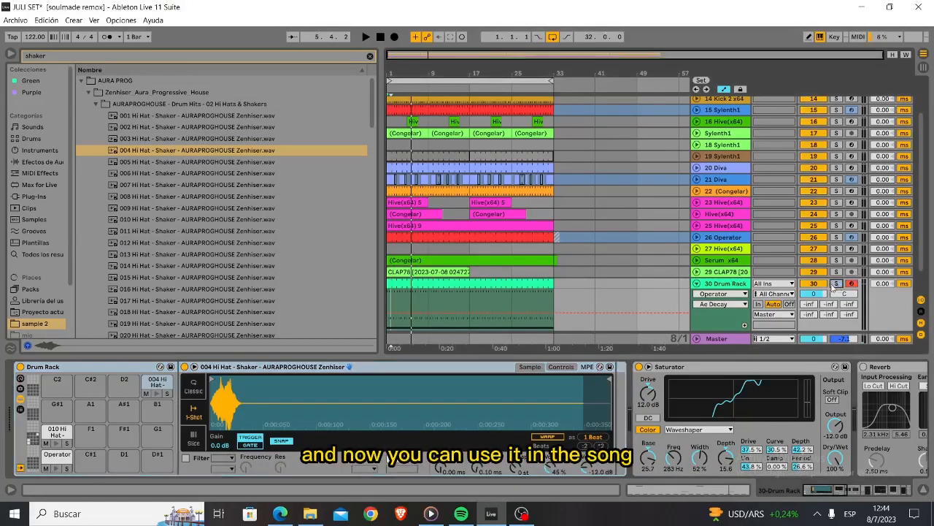
key(space)
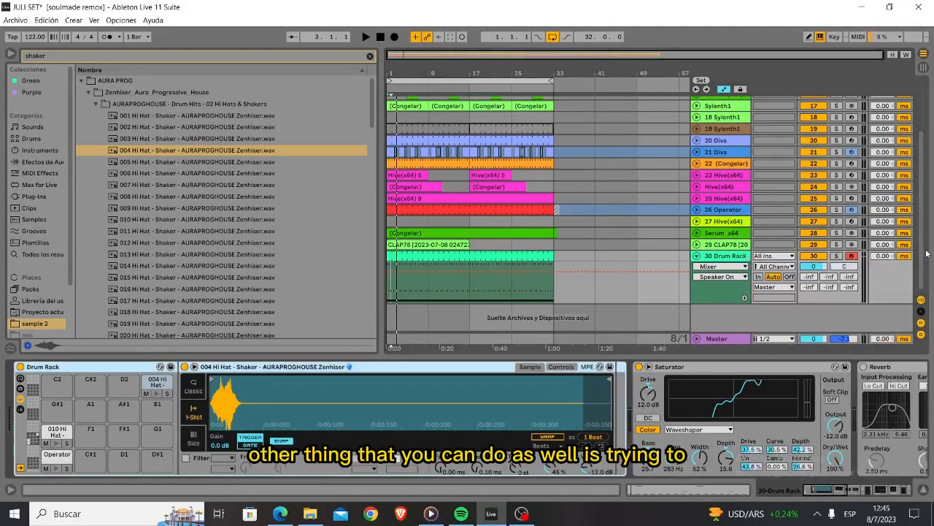
- Draw gently fluctuating automation for Operator's Ae Decay across the shaker clip and play the Drum Rack track soloed
click(491, 263)
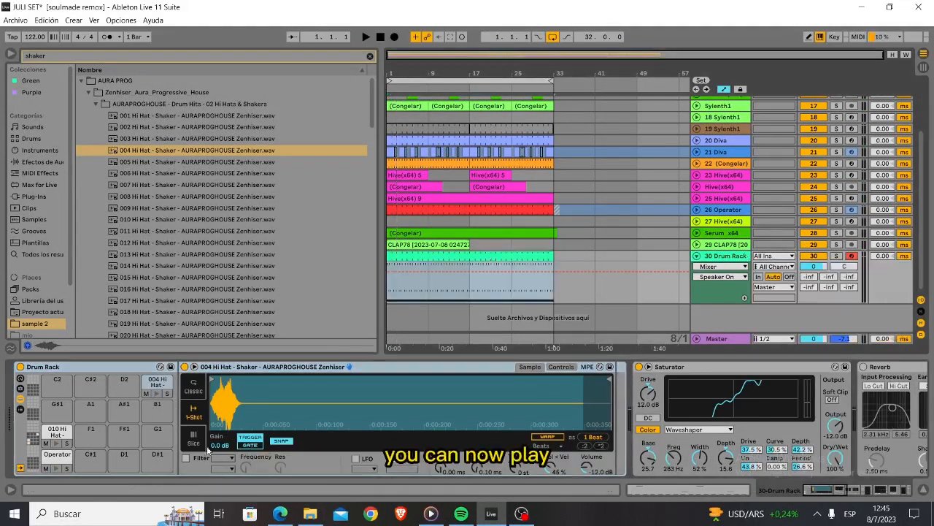
click(58, 455)
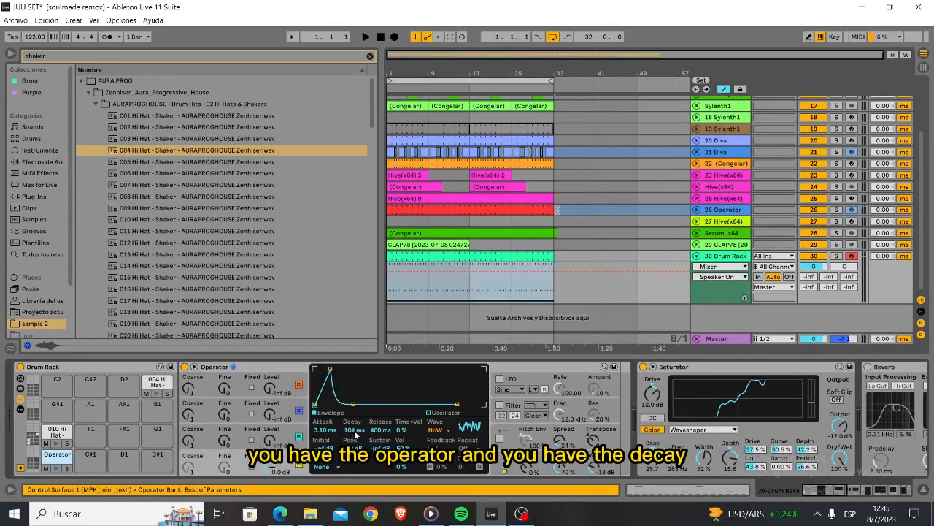
click(354, 430)
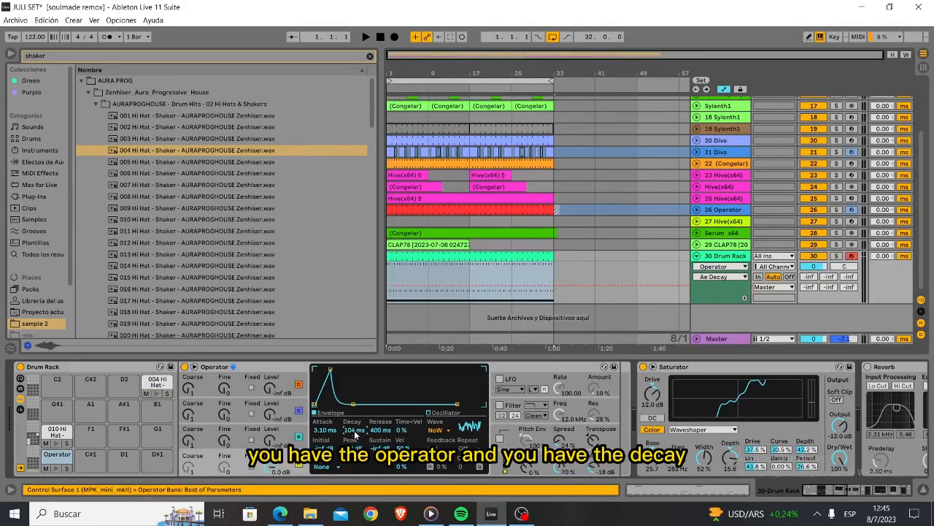
click(408, 290)
mouse_move(408, 287)
mouse_down()
mouse_move(525, 289)
mouse_move(516, 287)
mouse_up()
click(390, 275)
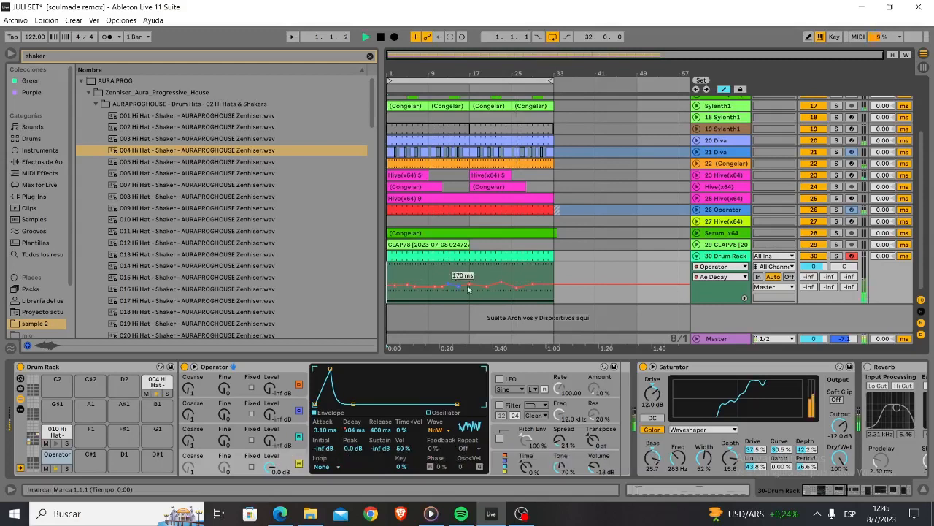
click(836, 256)
key(space)
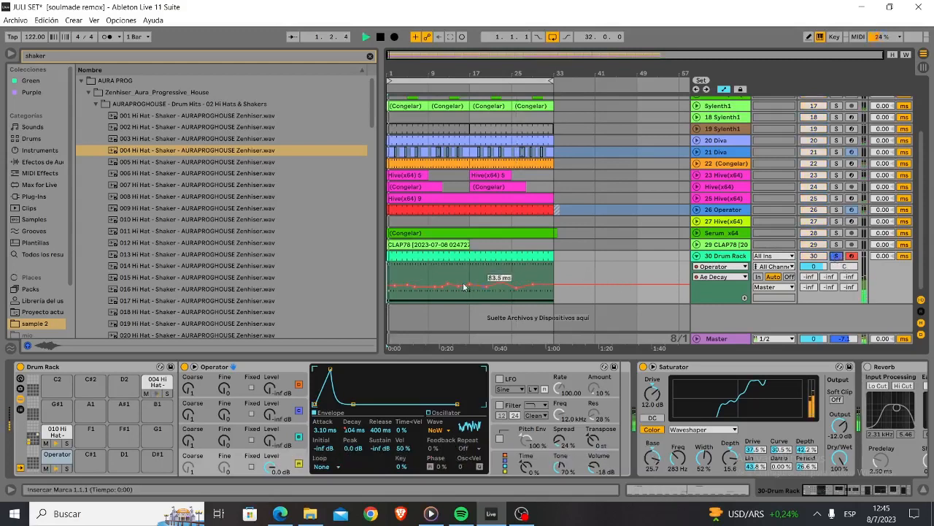